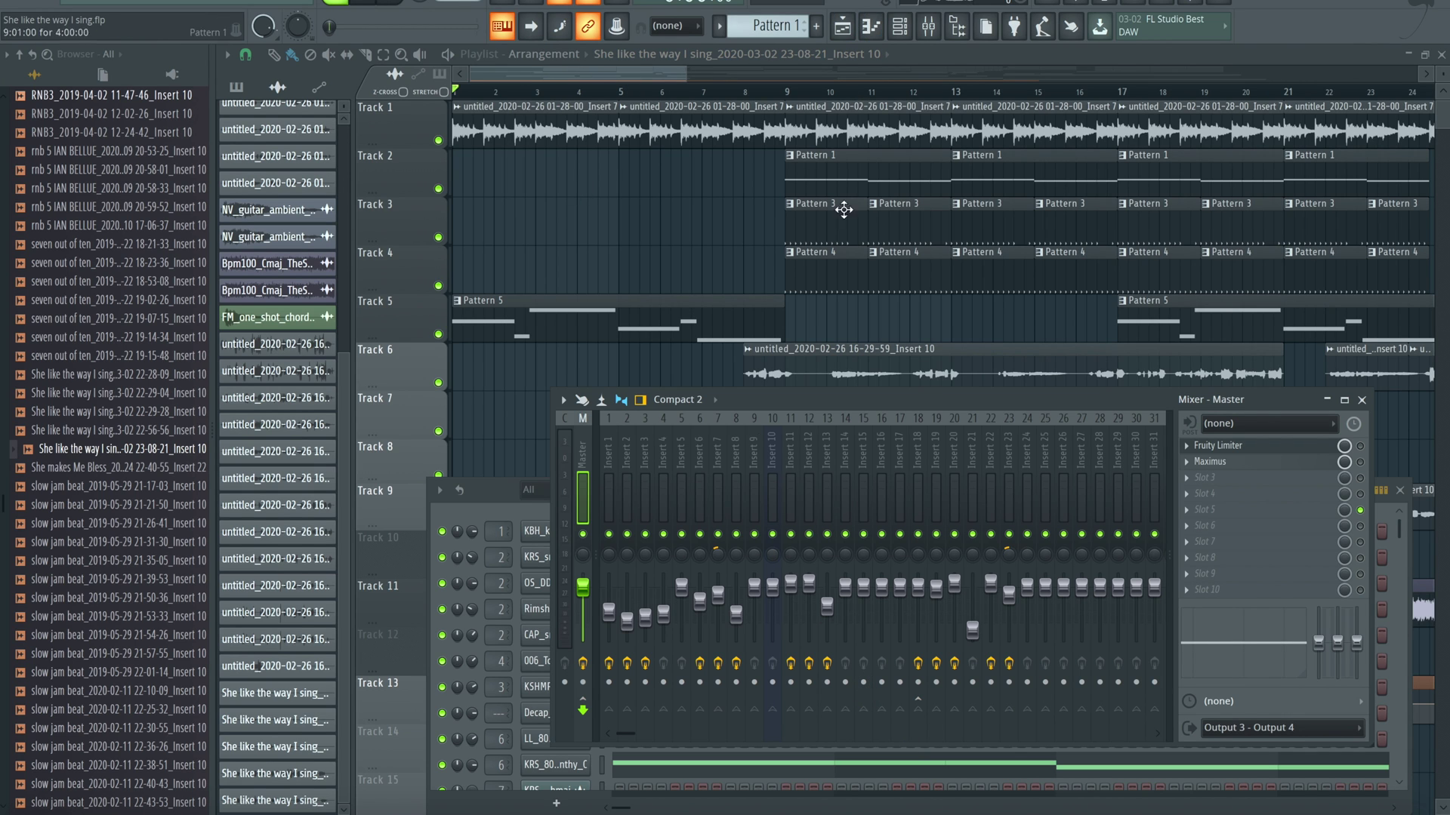
Step: Open Waves Tune Real-Time Mono from the Insert 11 effects and move its window into view
click(790, 453)
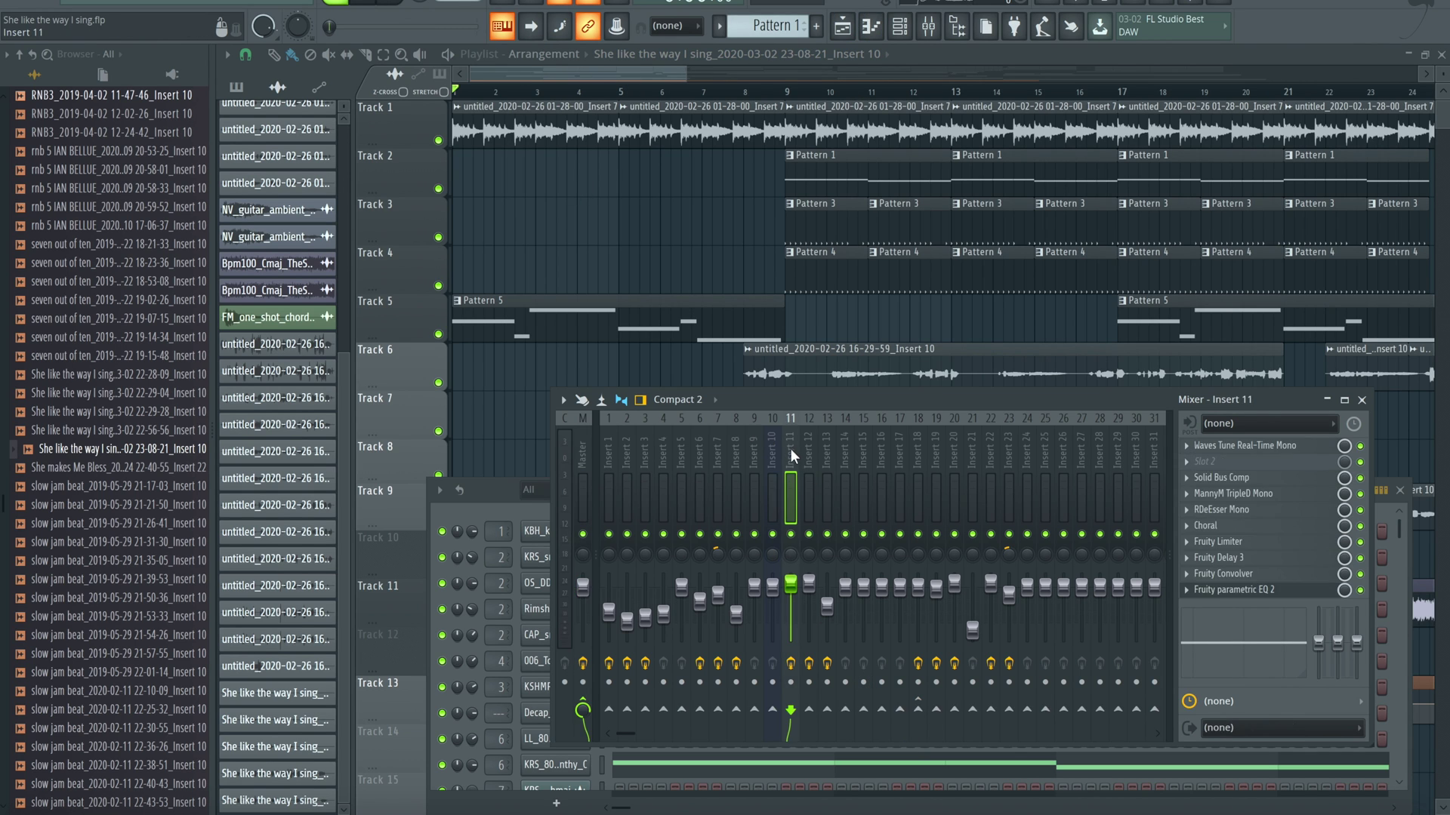
click(1245, 445)
drag(826, 14, 773, 156)
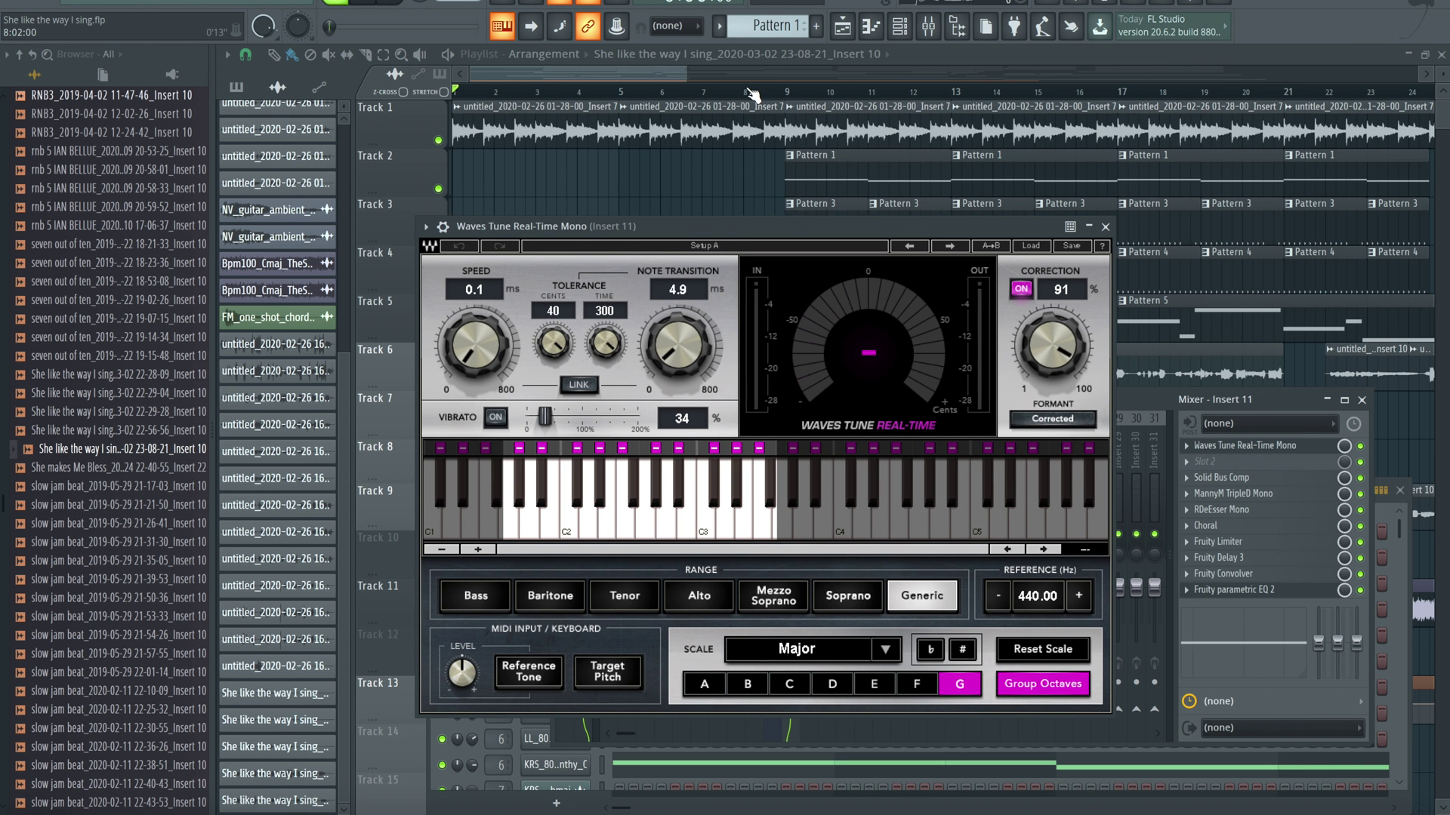
Step: Bring the Playlist forward at bar 8, move Waves Tune up-left, play the vocal, then zoom out
click(746, 90)
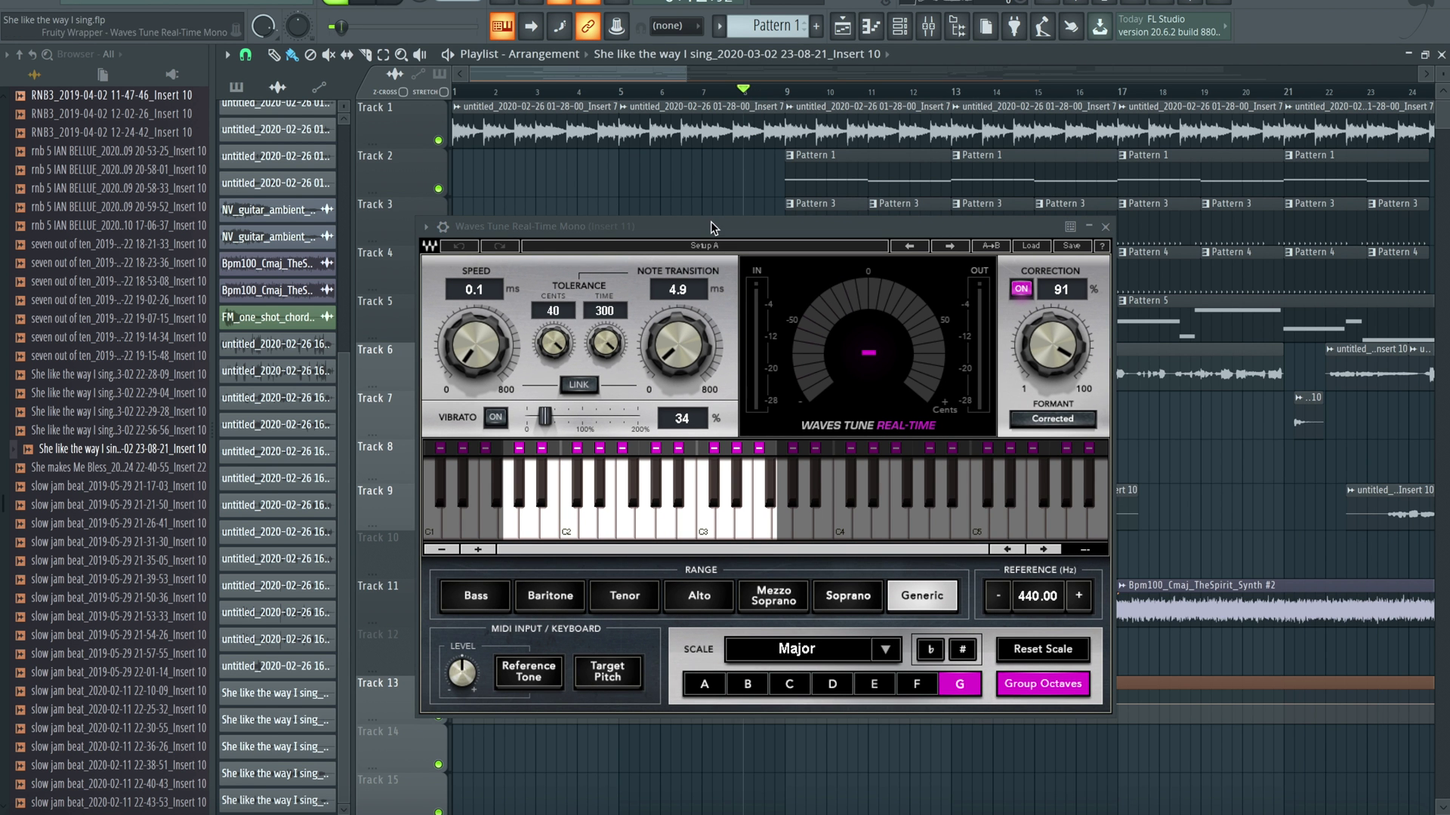
drag(709, 227, 642, 149)
key(space)
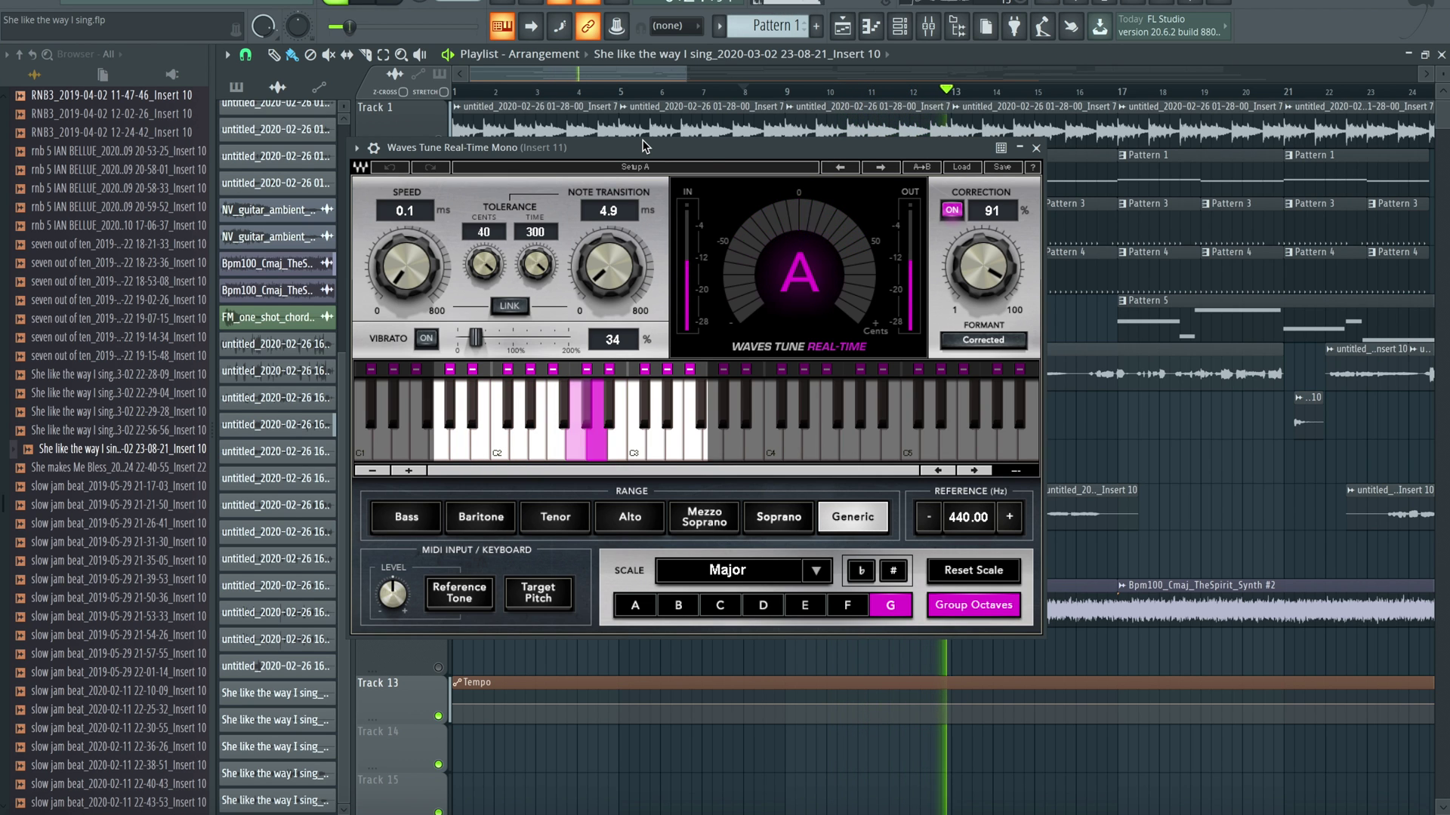
key(space)
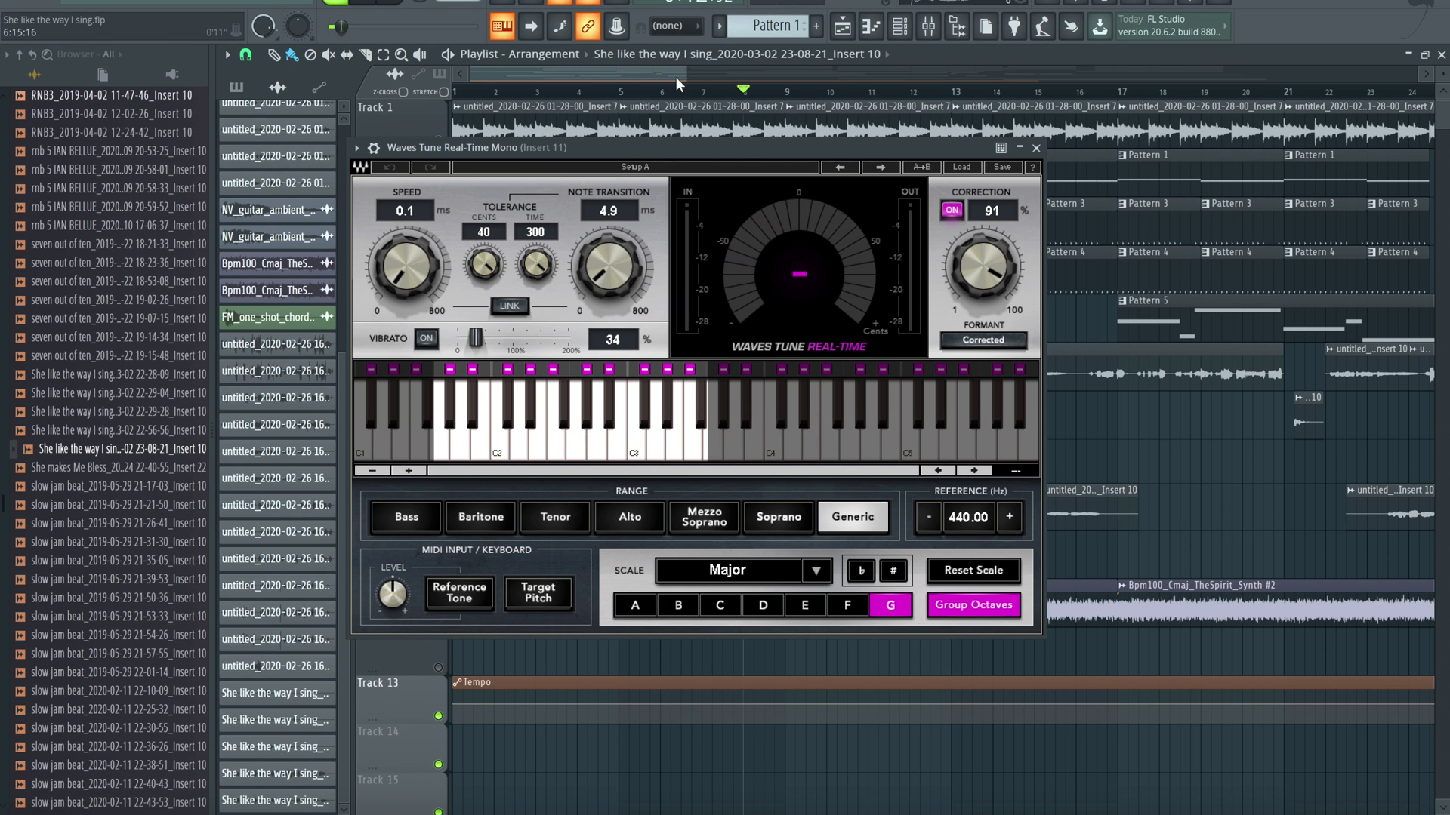
drag(697, 76, 1076, 76)
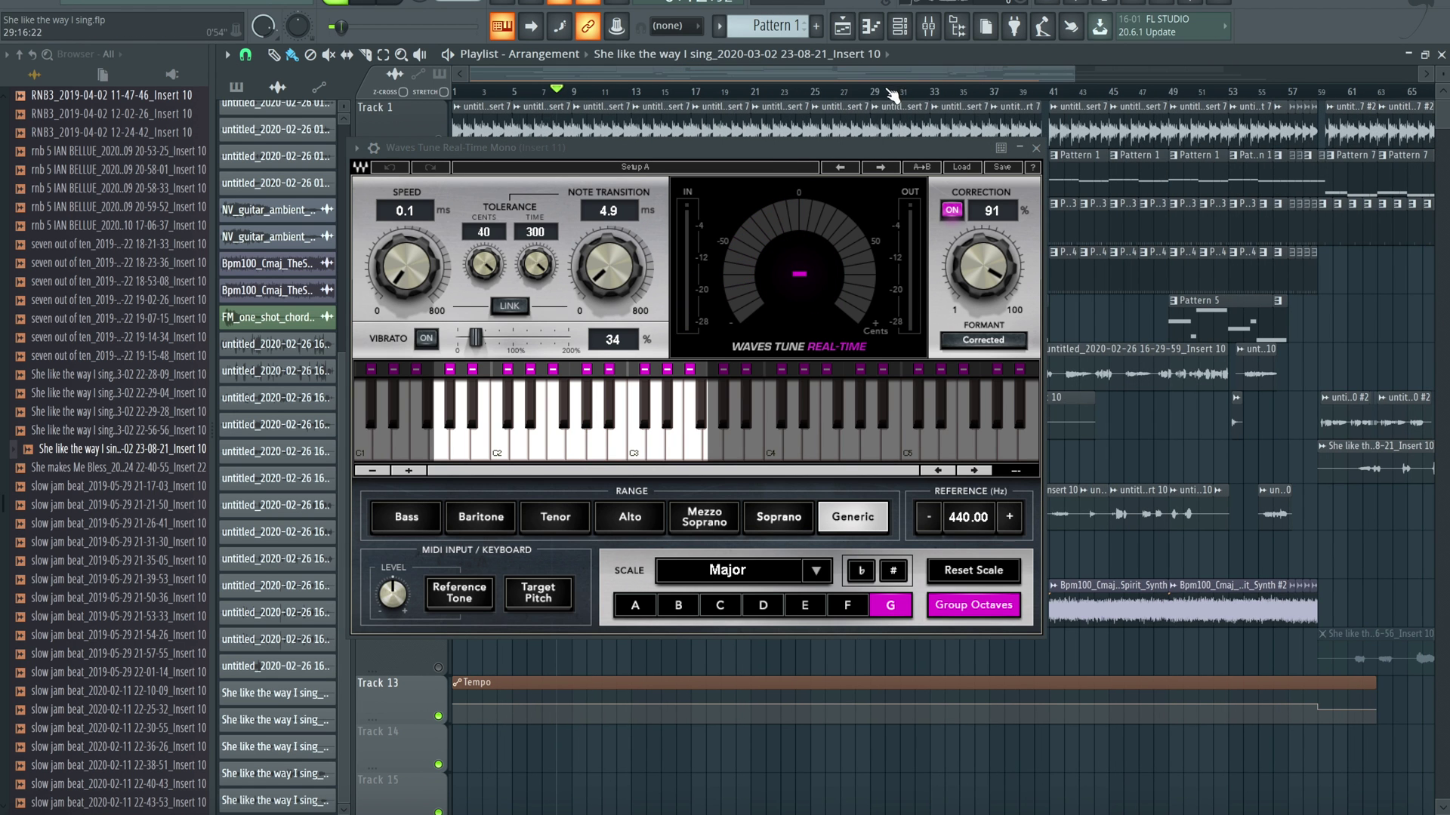
drag(1076, 76, 1153, 75)
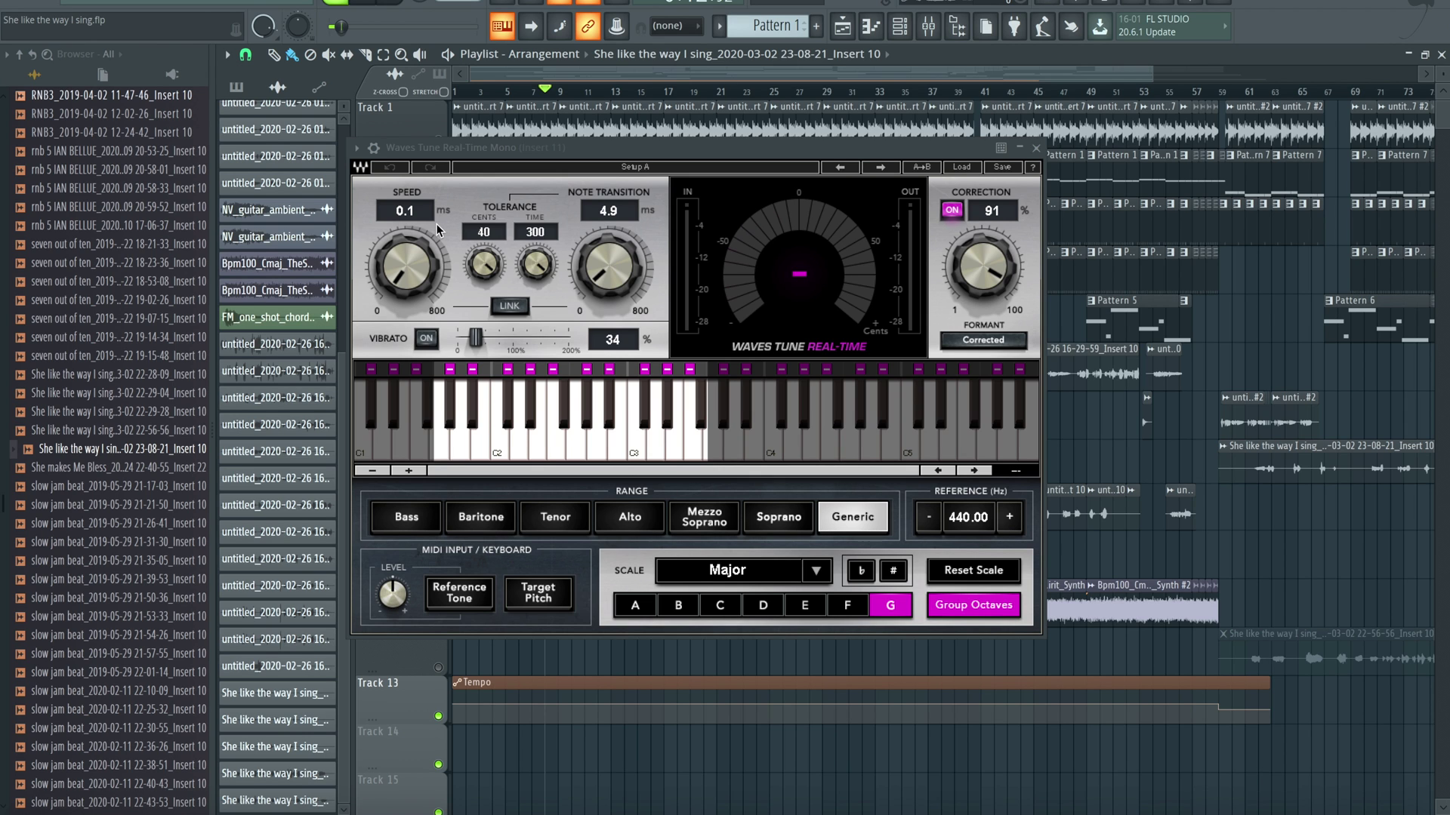
mouse_move(419, 281)
mouse_down()
mouse_move(420, 226)
mouse_move(416, 275)
mouse_up()
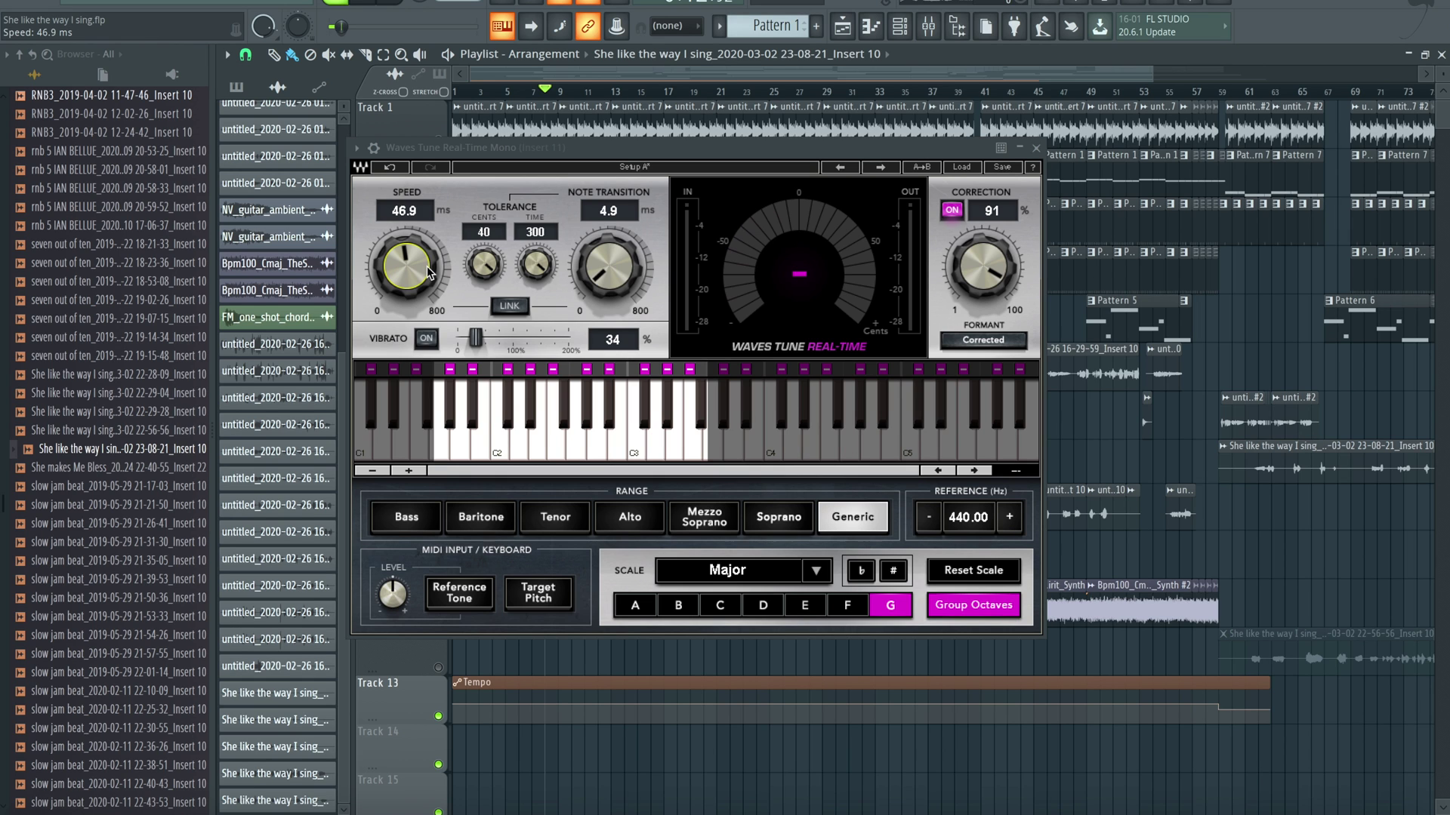
key(space)
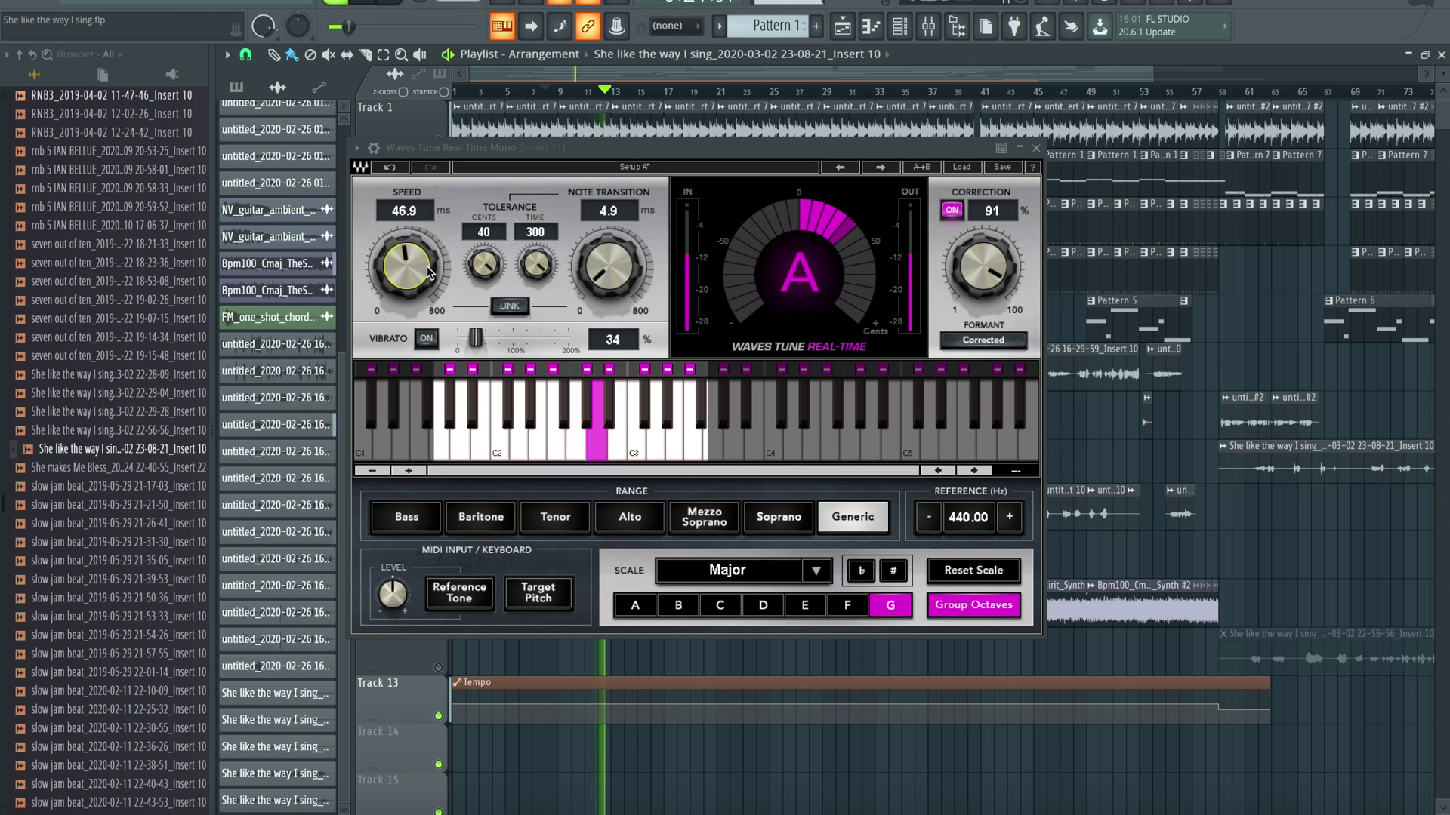
drag(398, 266, 398, 173)
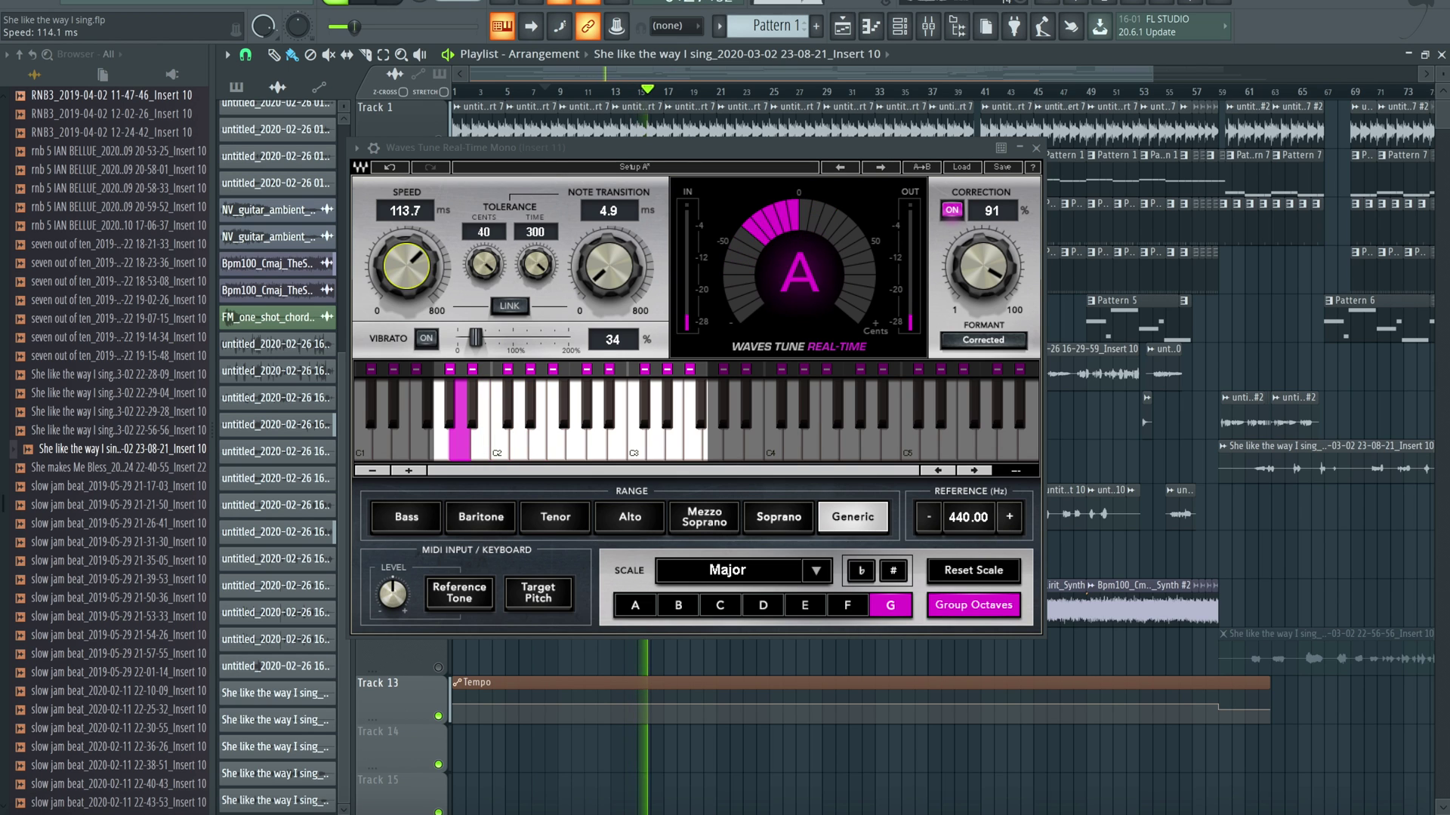
drag(400, 269, 405, 407)
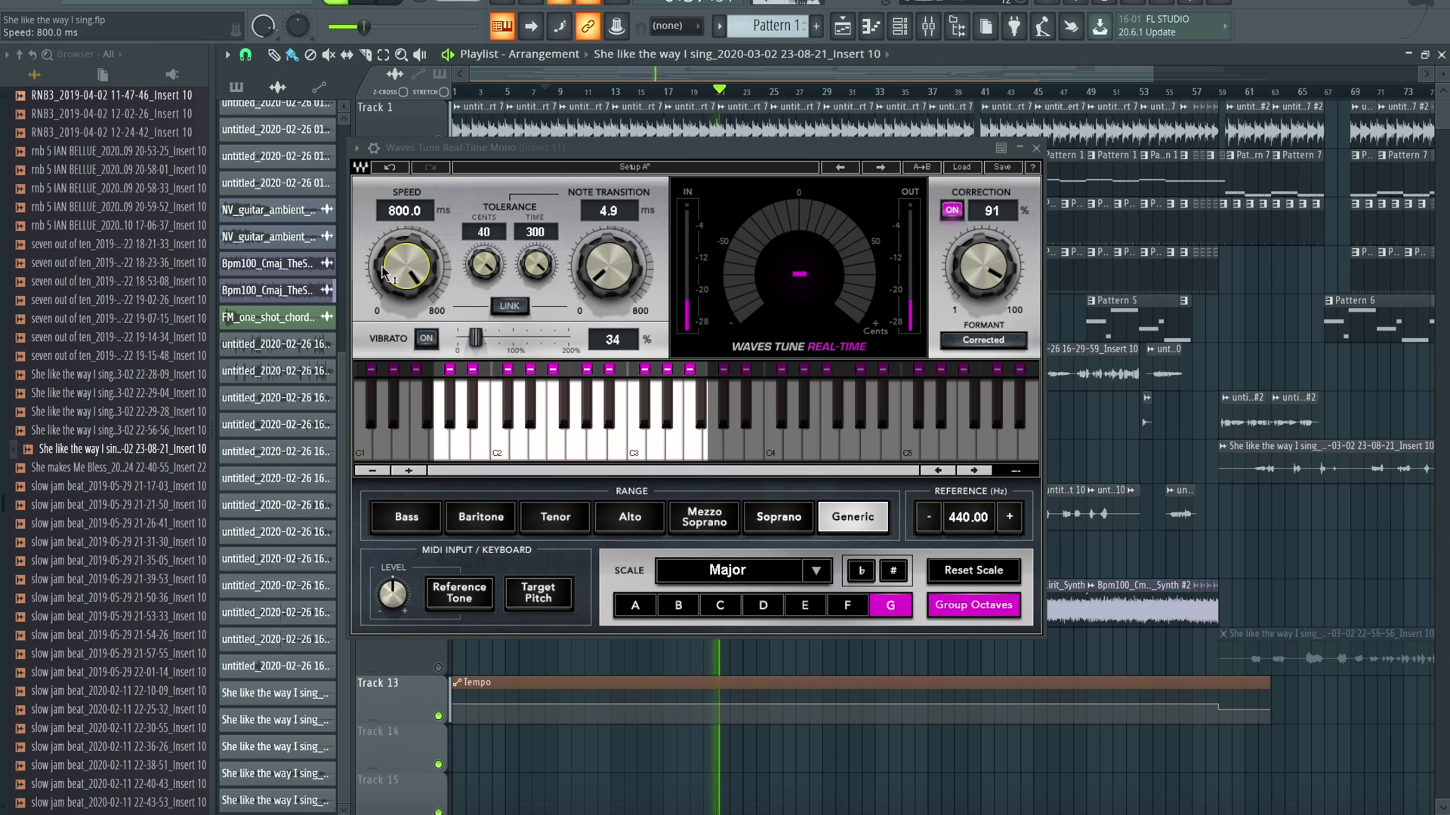
drag(382, 266, 393, 263)
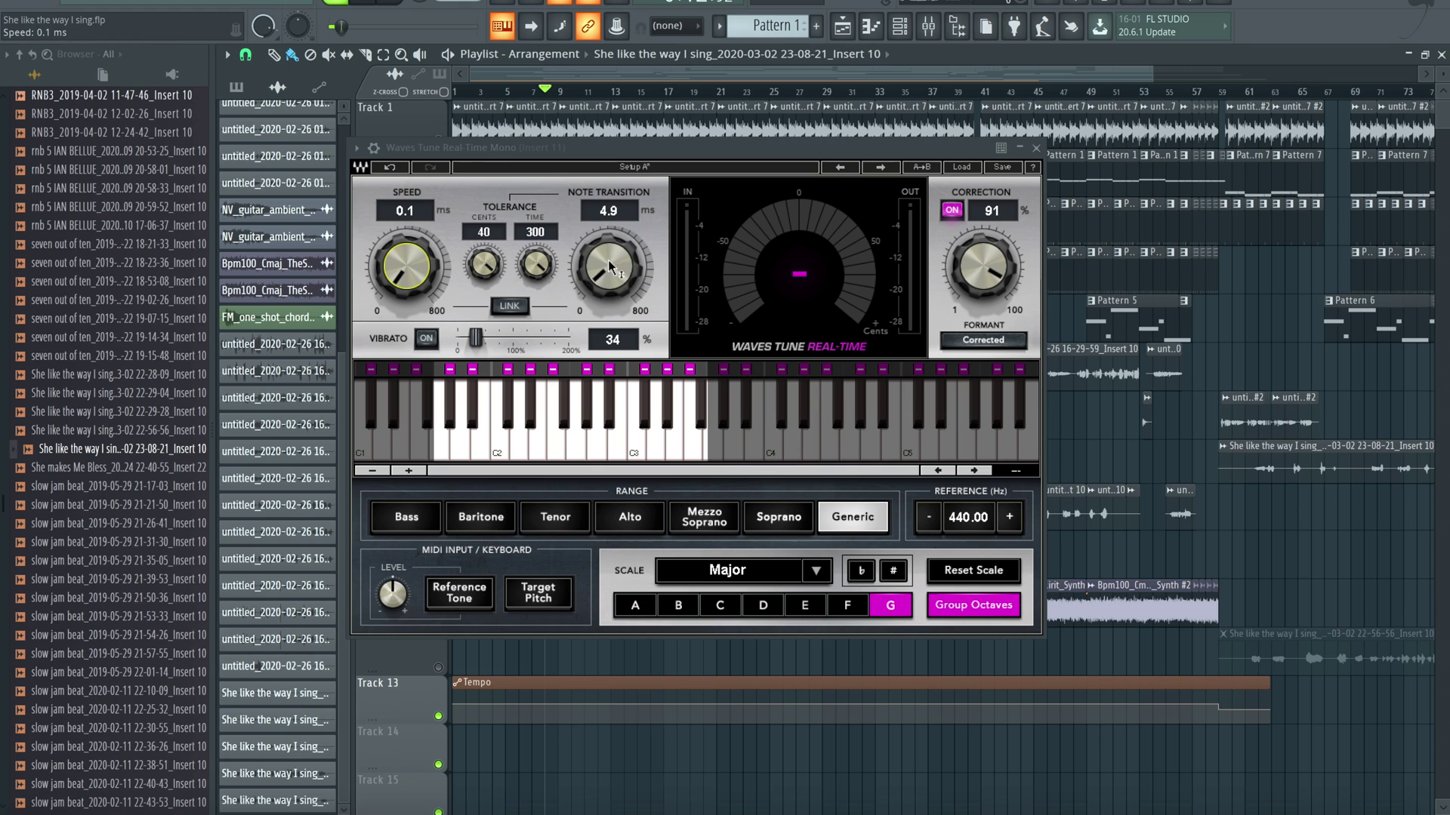
Step: Drop Note Transition to 0.1 ms and audition the vocal
drag(609, 260, 439, 205)
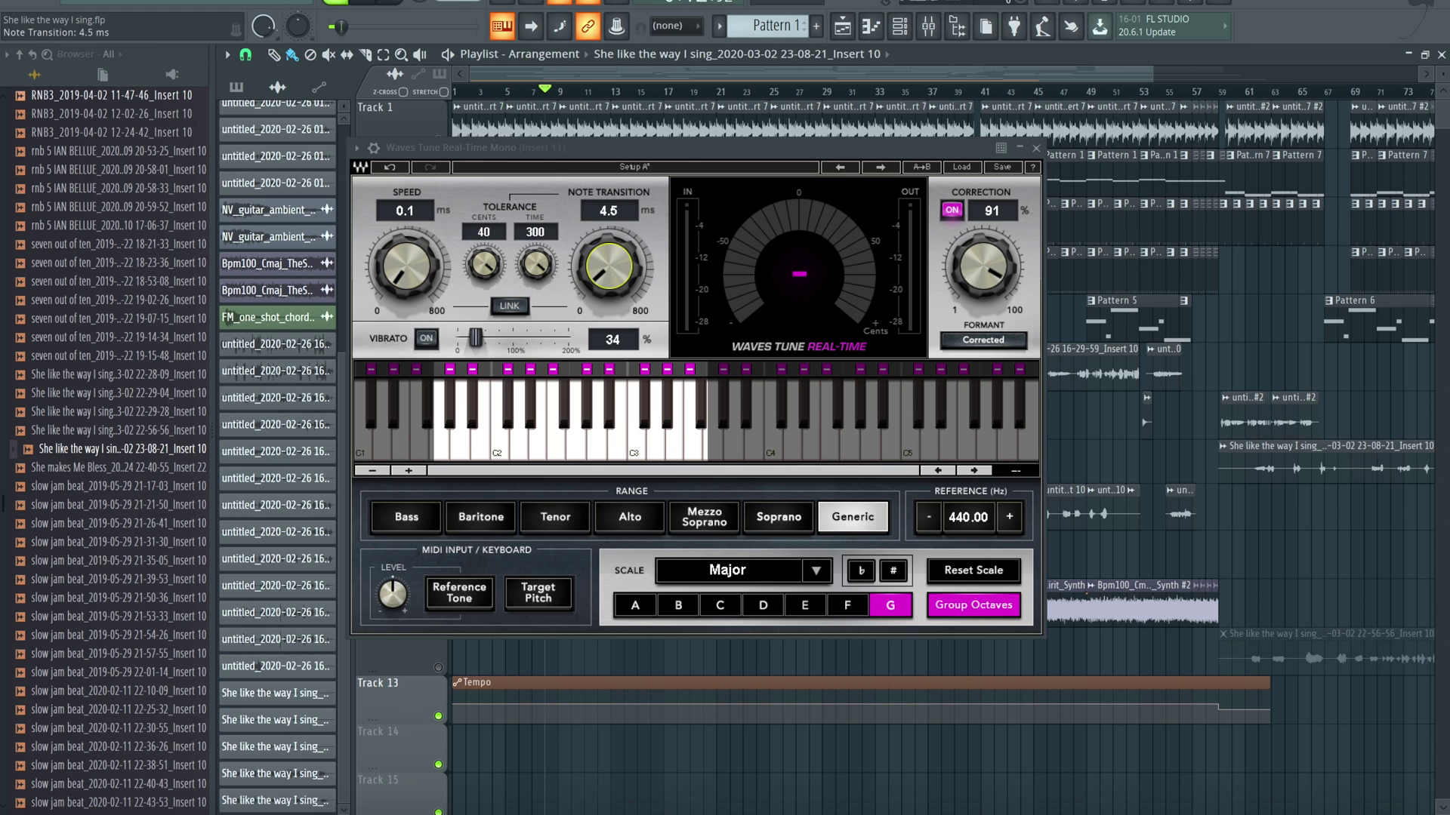
click(379, 275)
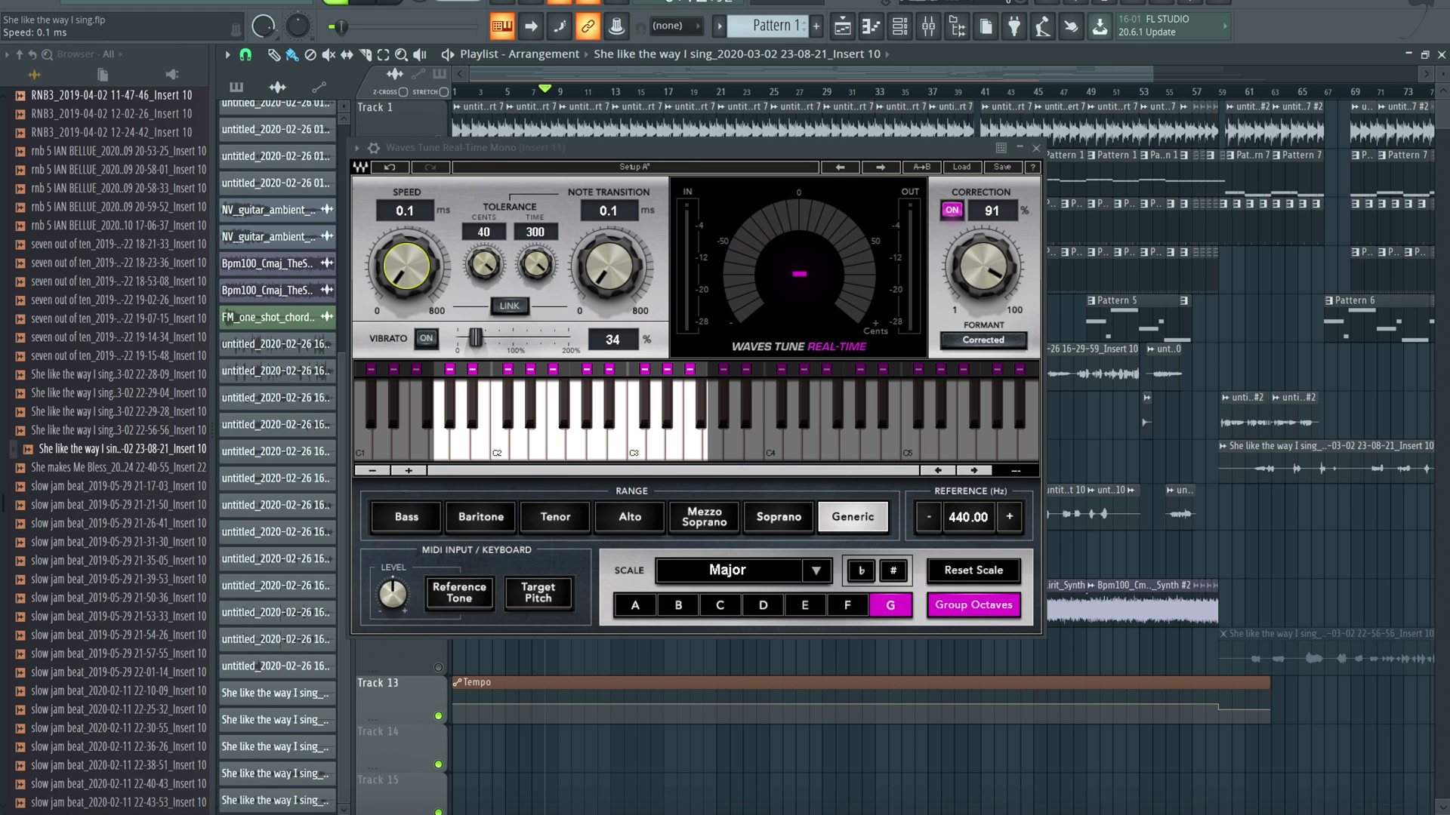
click(594, 270)
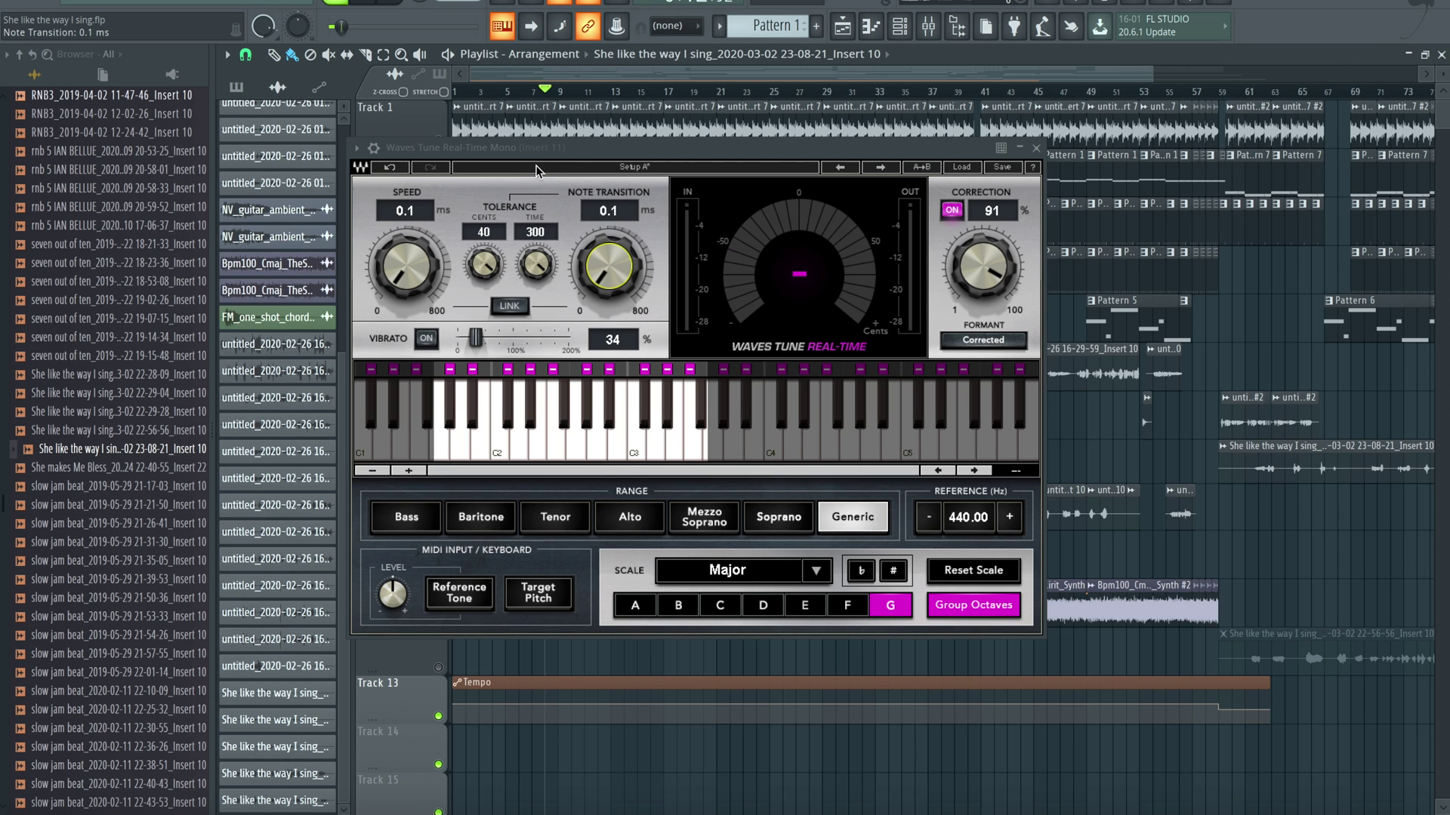
key(space)
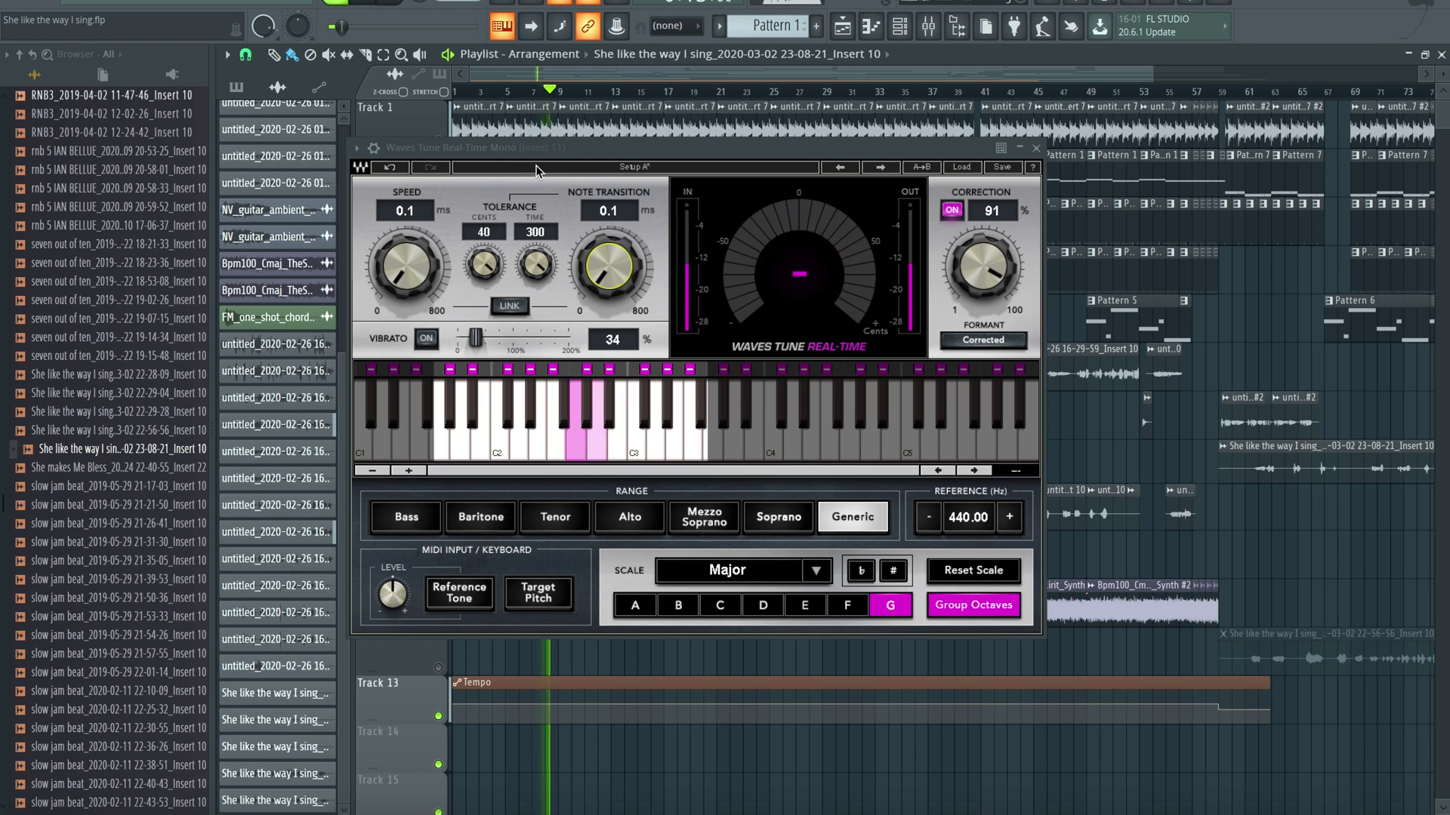
key(space)
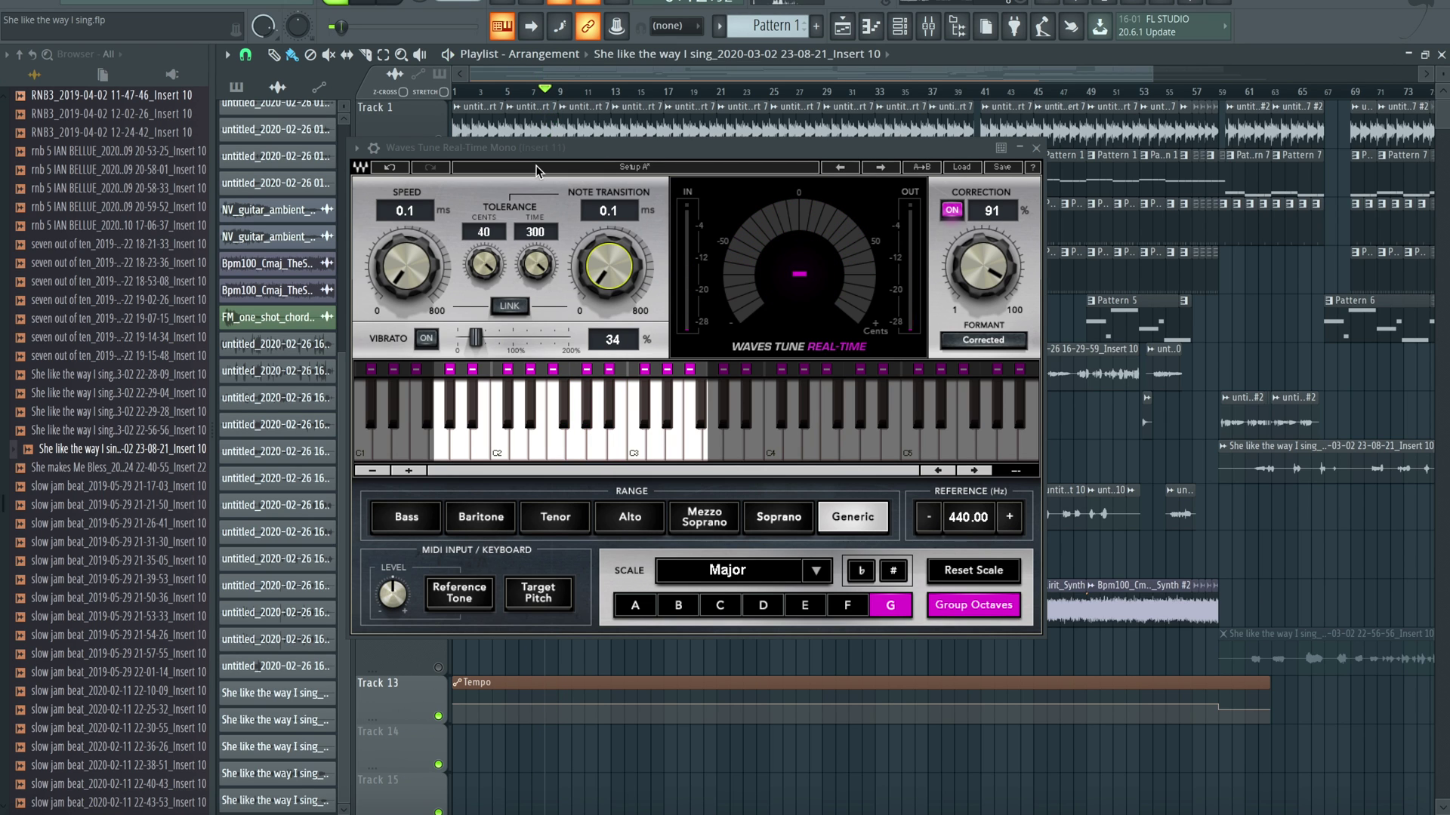
Step: Raise Note Transition to 49.5 ms and audition the longer transition
drag(634, 304, 634, 250)
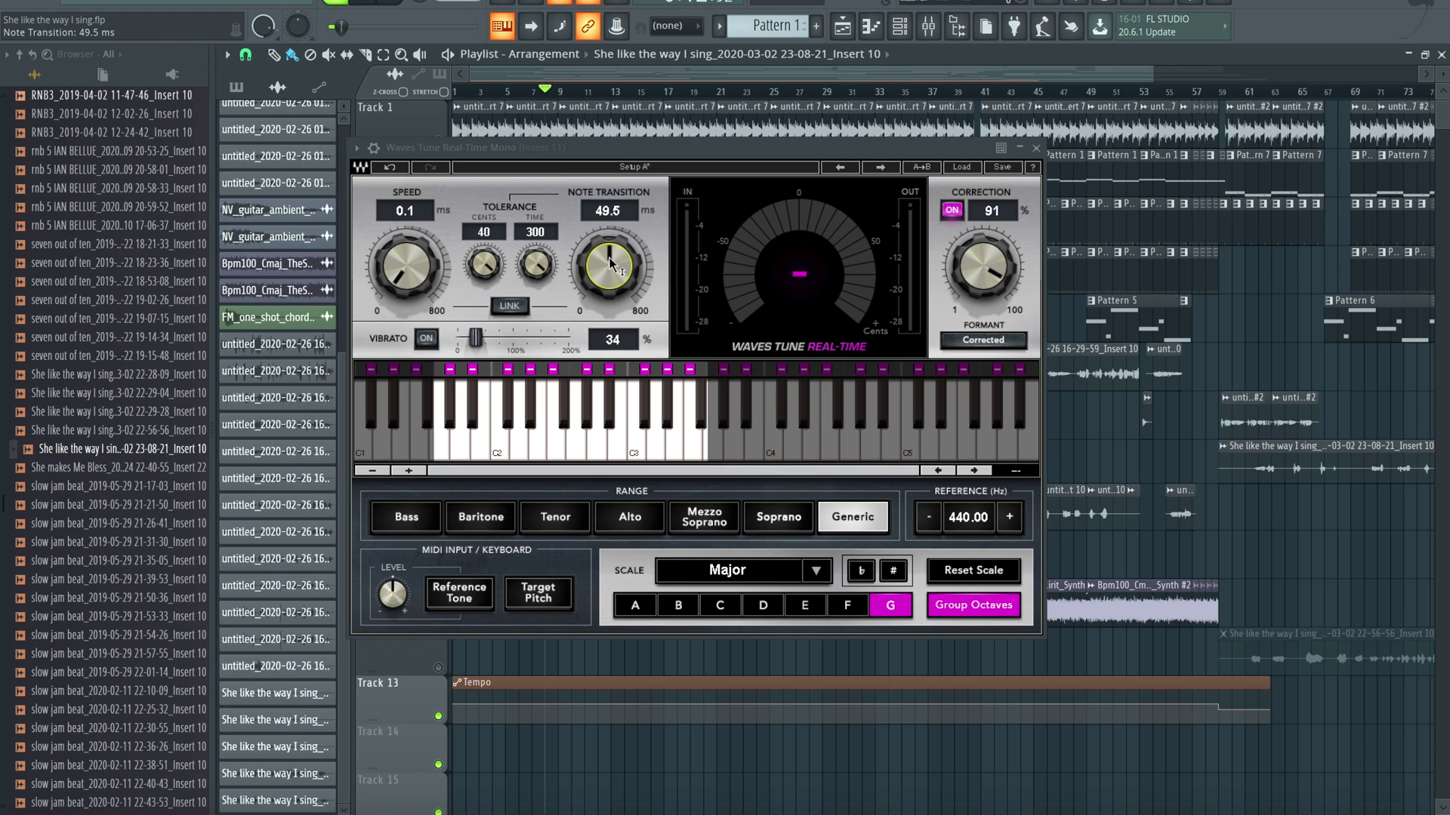
key(space)
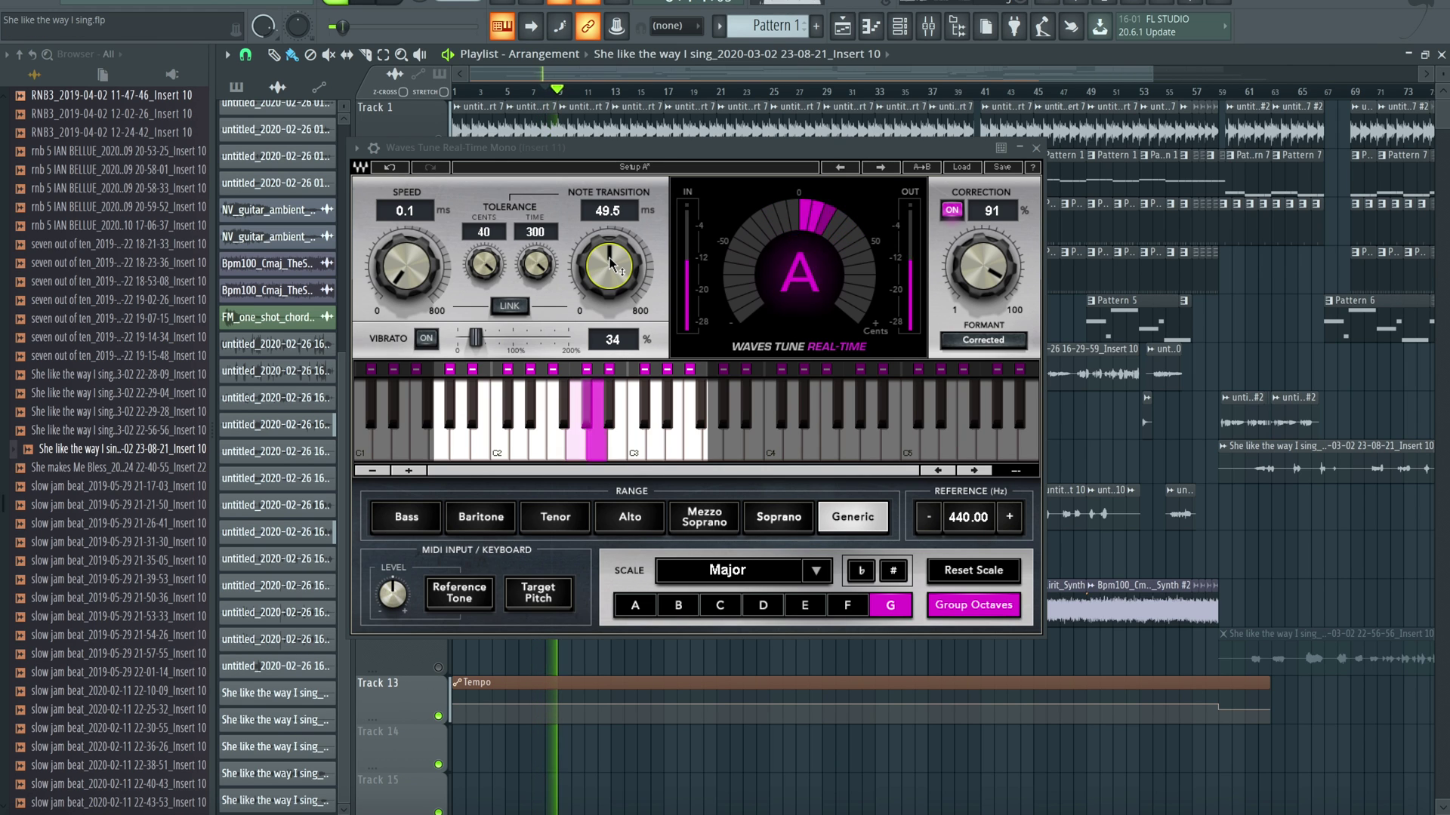
key(space)
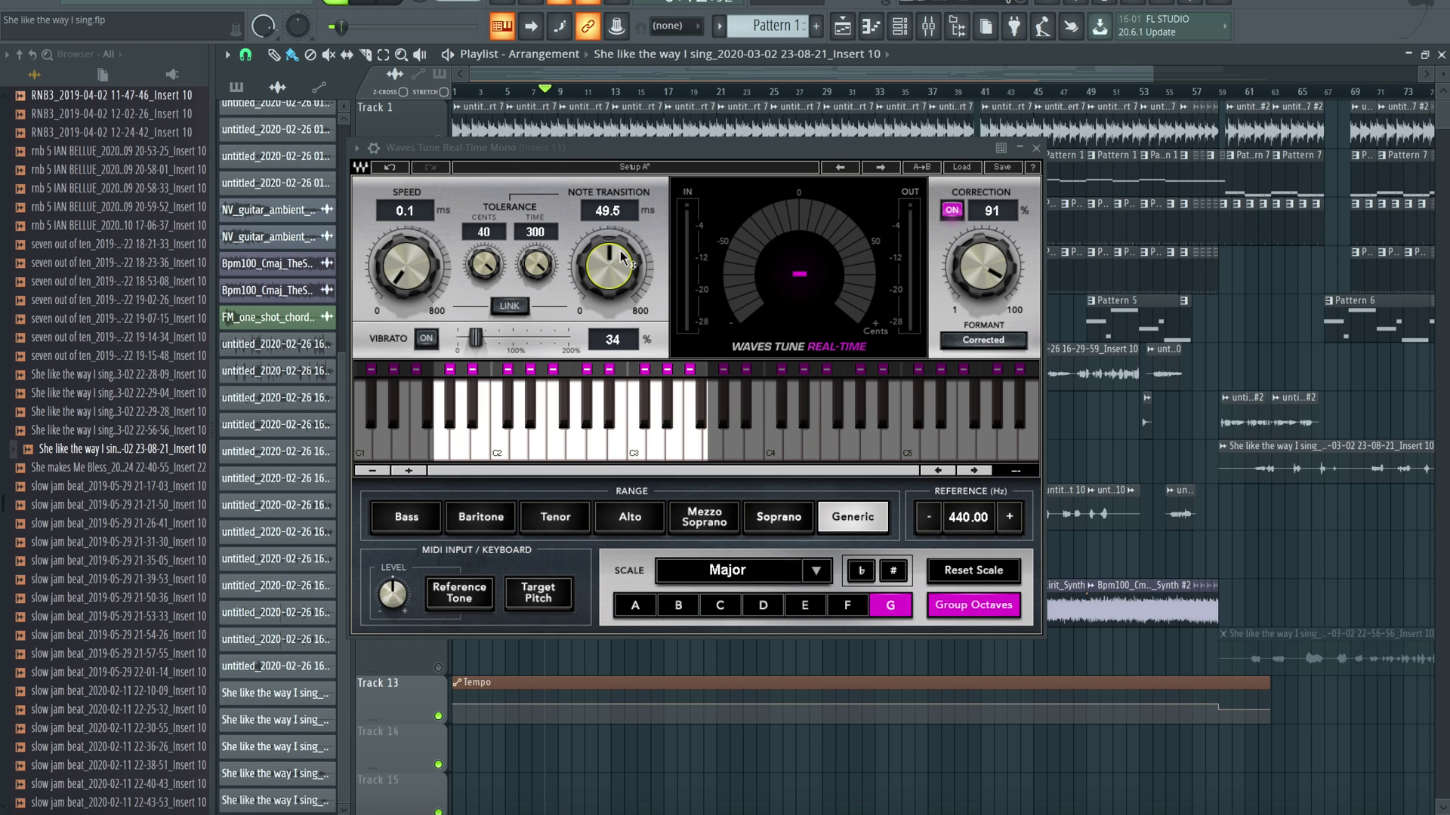
Step: Settle Note Transition at 10.8 ms and Speed at 7.5 ms, then audition
drag(618, 255, 618, 319)
drag(412, 264, 436, 269)
key(space)
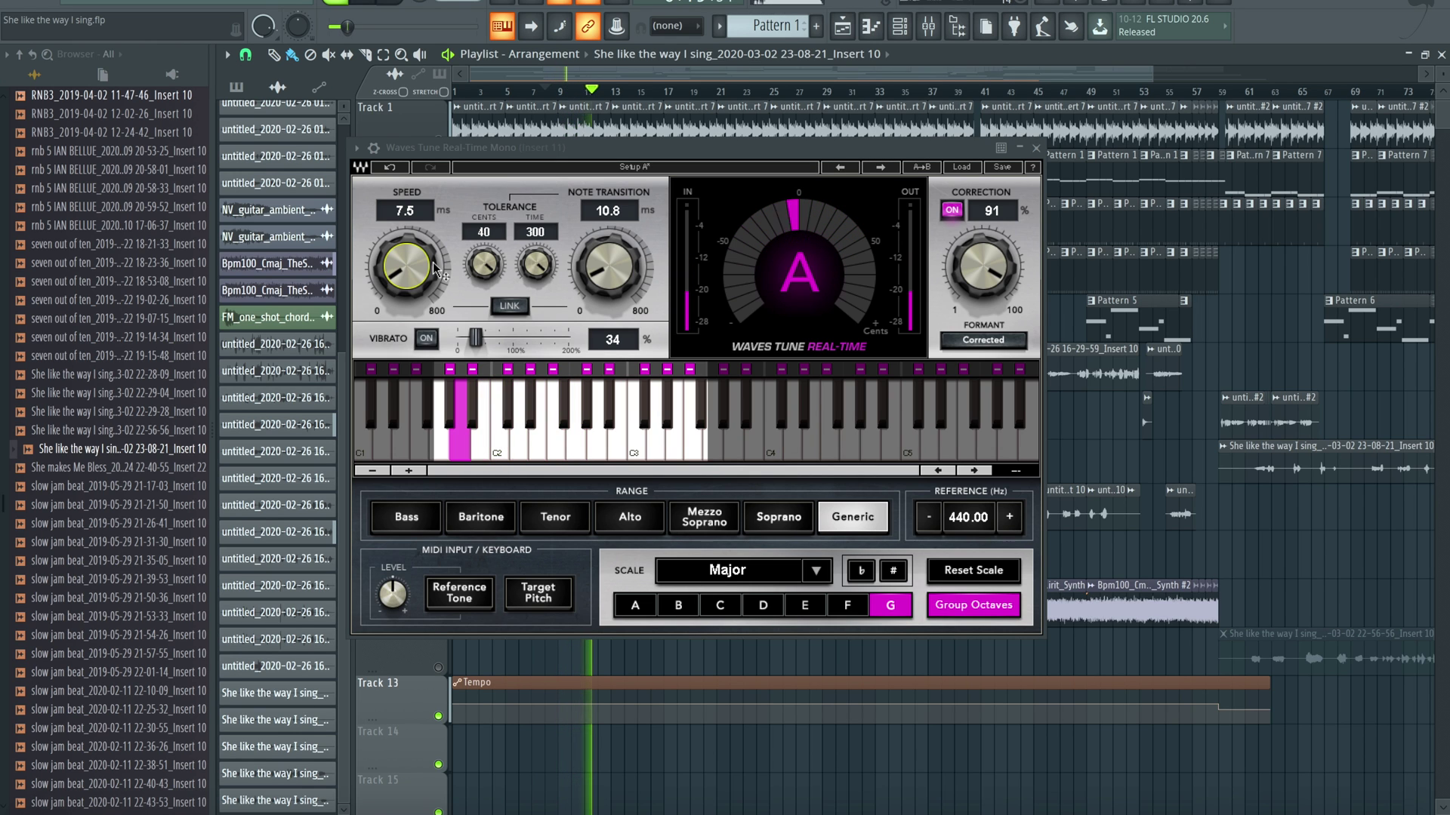
key(space)
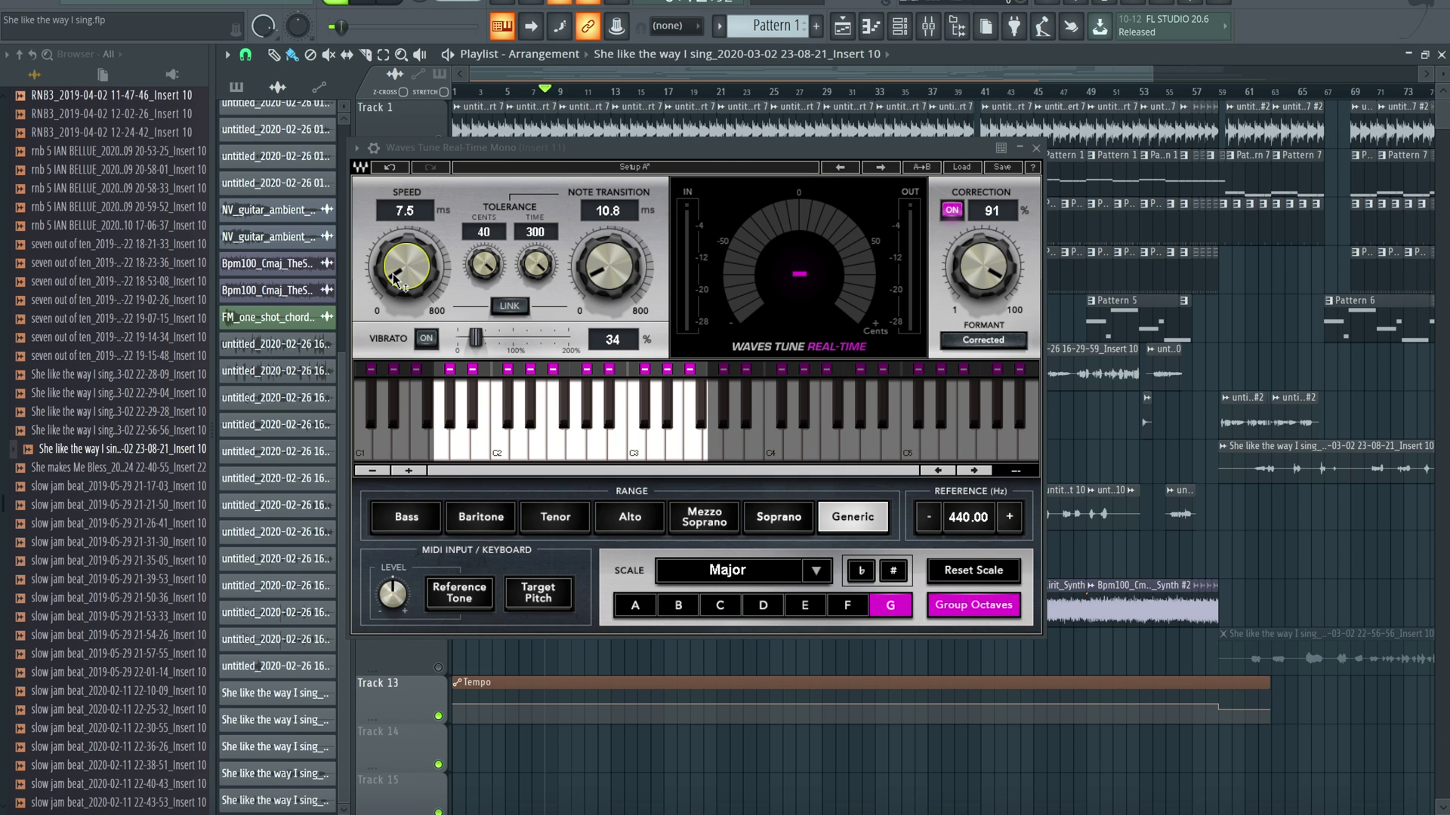
Step: Turn Speed and Note Transition fully down to their 0.1 ms minimum
drag(393, 273, 408, 428)
drag(585, 272, 599, 283)
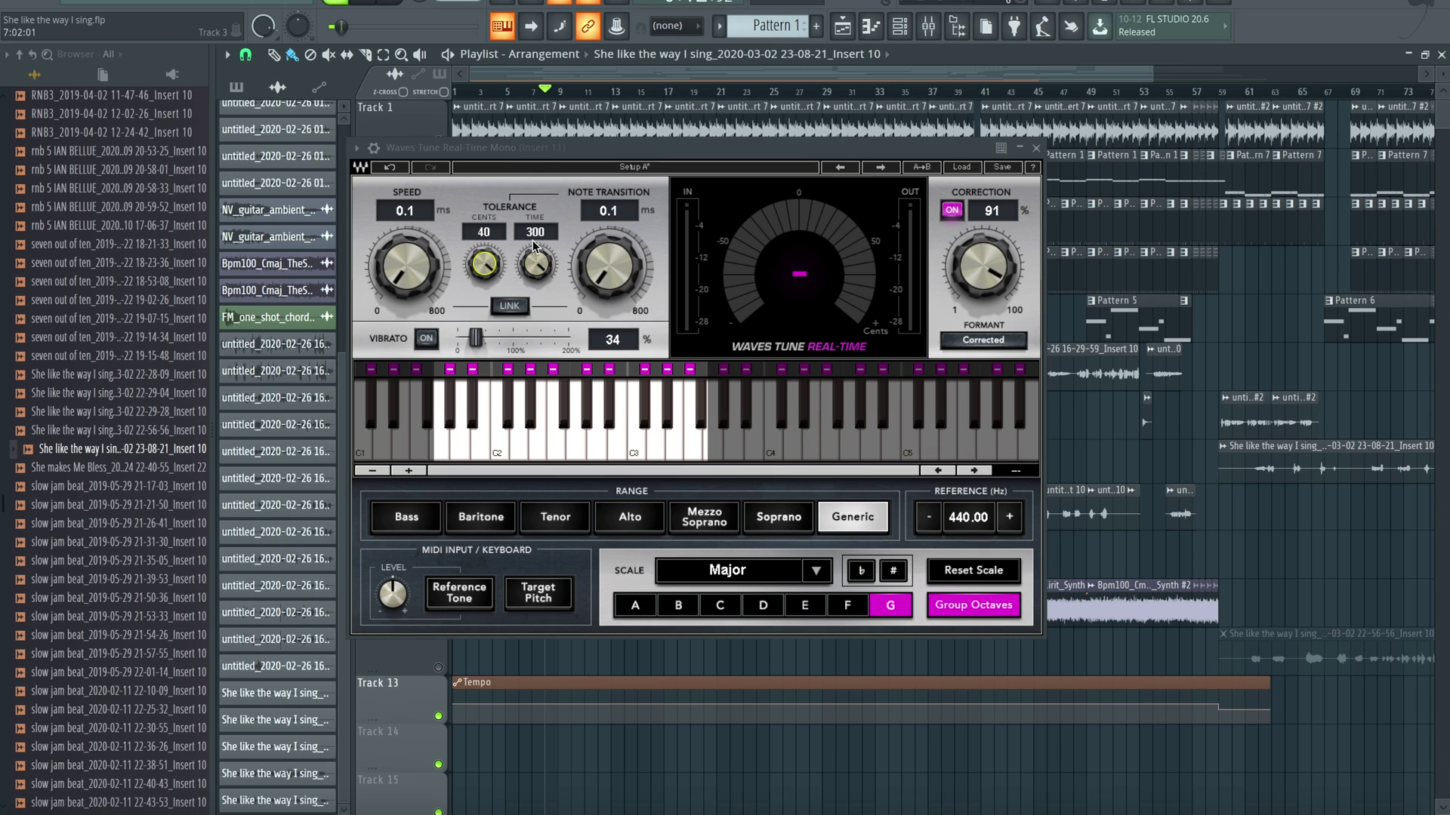
Step: Link Speed and Note Transition and move them together to about 20.9 ms
click(514, 307)
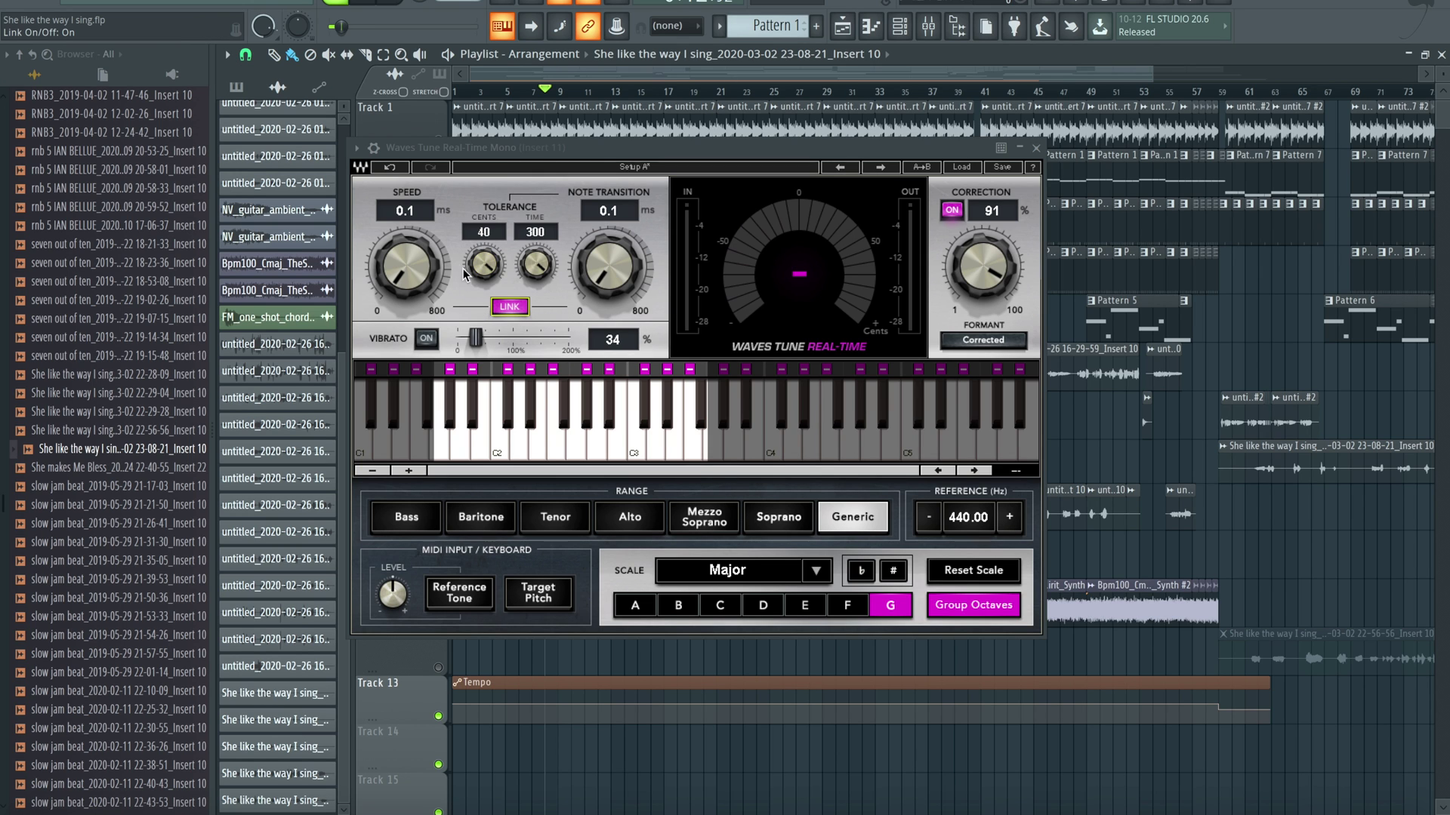
drag(417, 278, 417, 270)
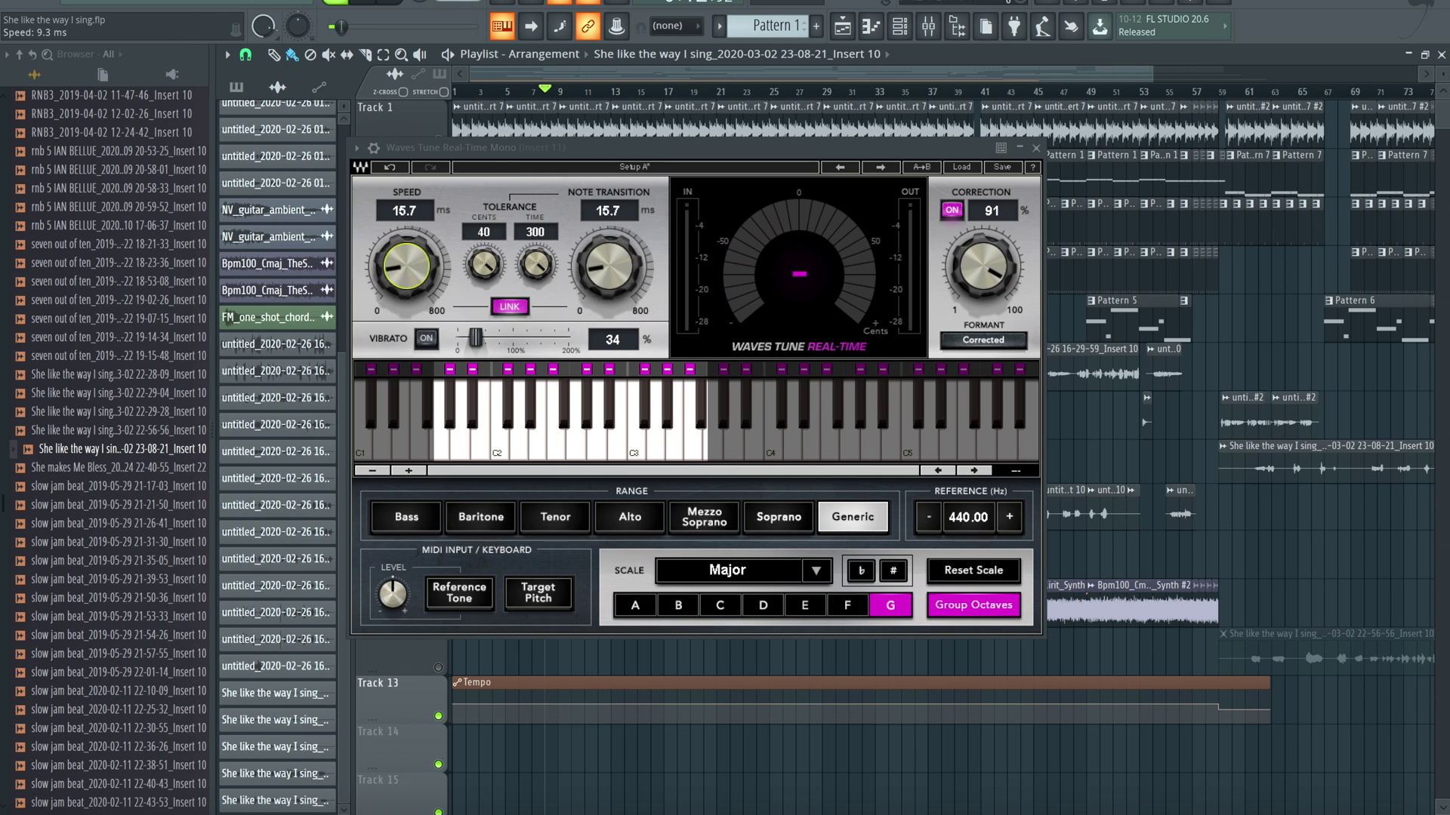
mouse_move(641, 273)
mouse_down()
mouse_move(641, 254)
mouse_move(640, 284)
mouse_up()
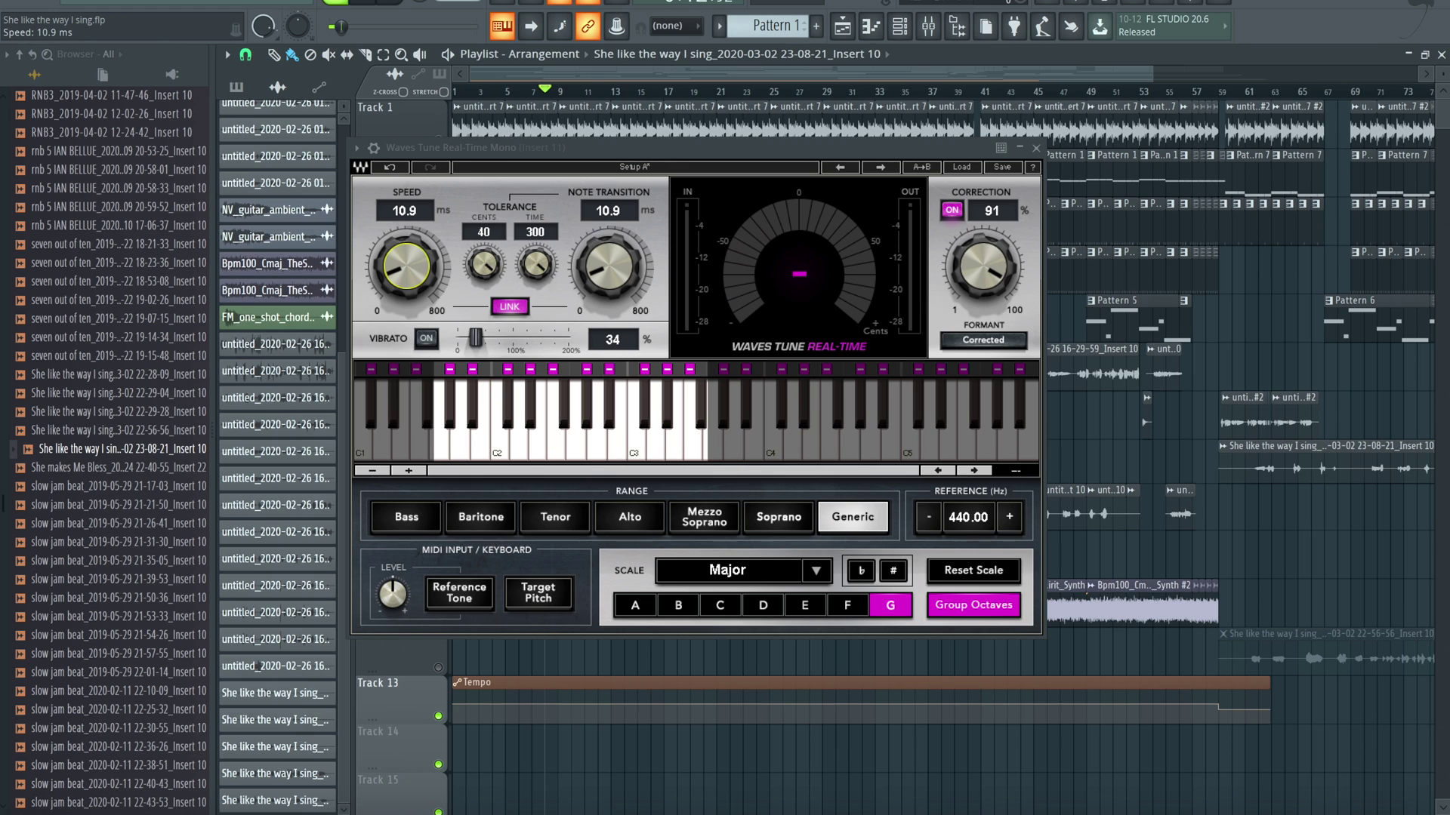
drag(615, 280, 615, 280)
Step: Set Speed to 0.1 ms with Note Transition following to 3.4 ms, then unlink them
click(510, 307)
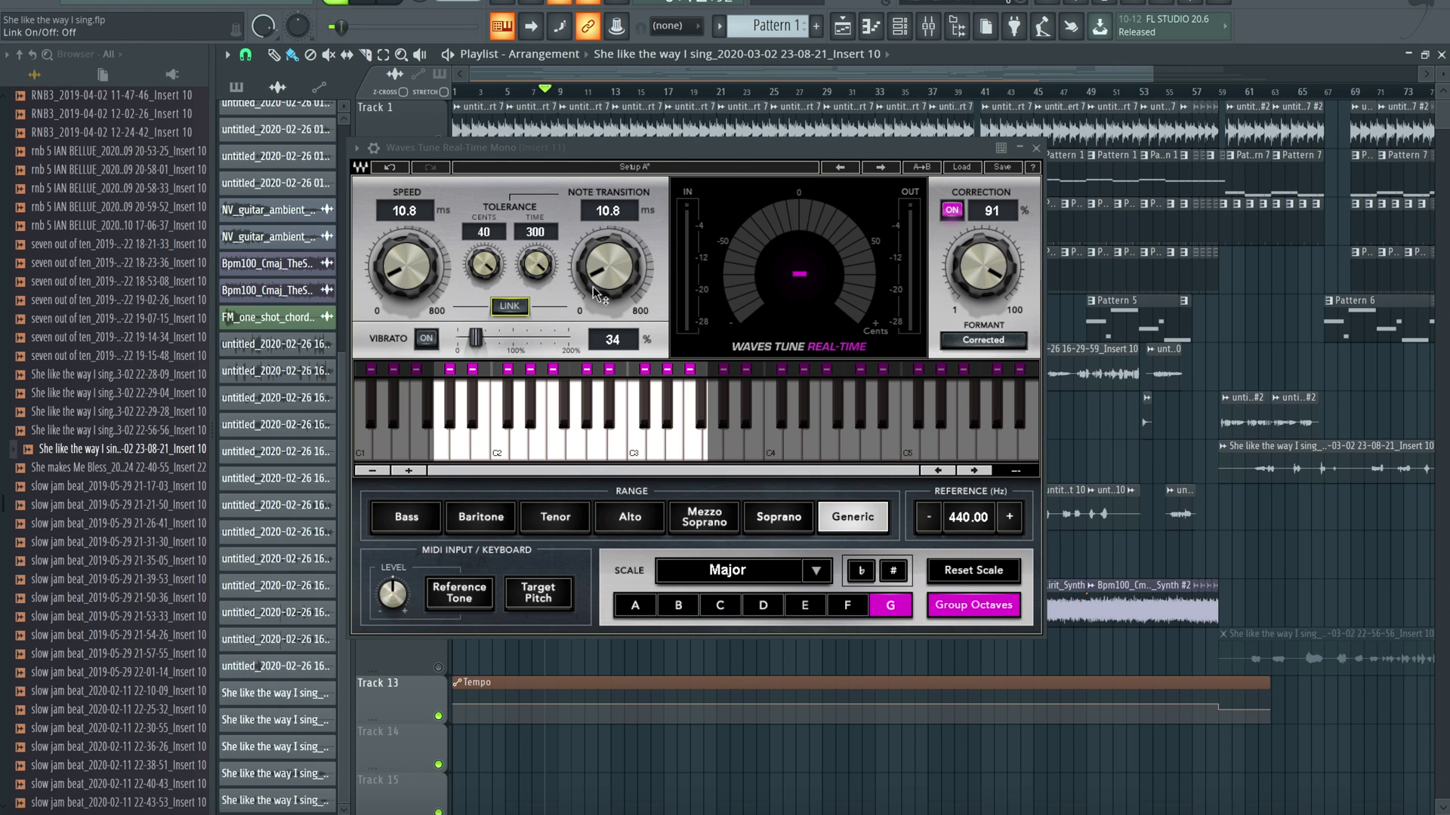
drag(600, 290, 600, 271)
click(510, 307)
drag(401, 271, 402, 274)
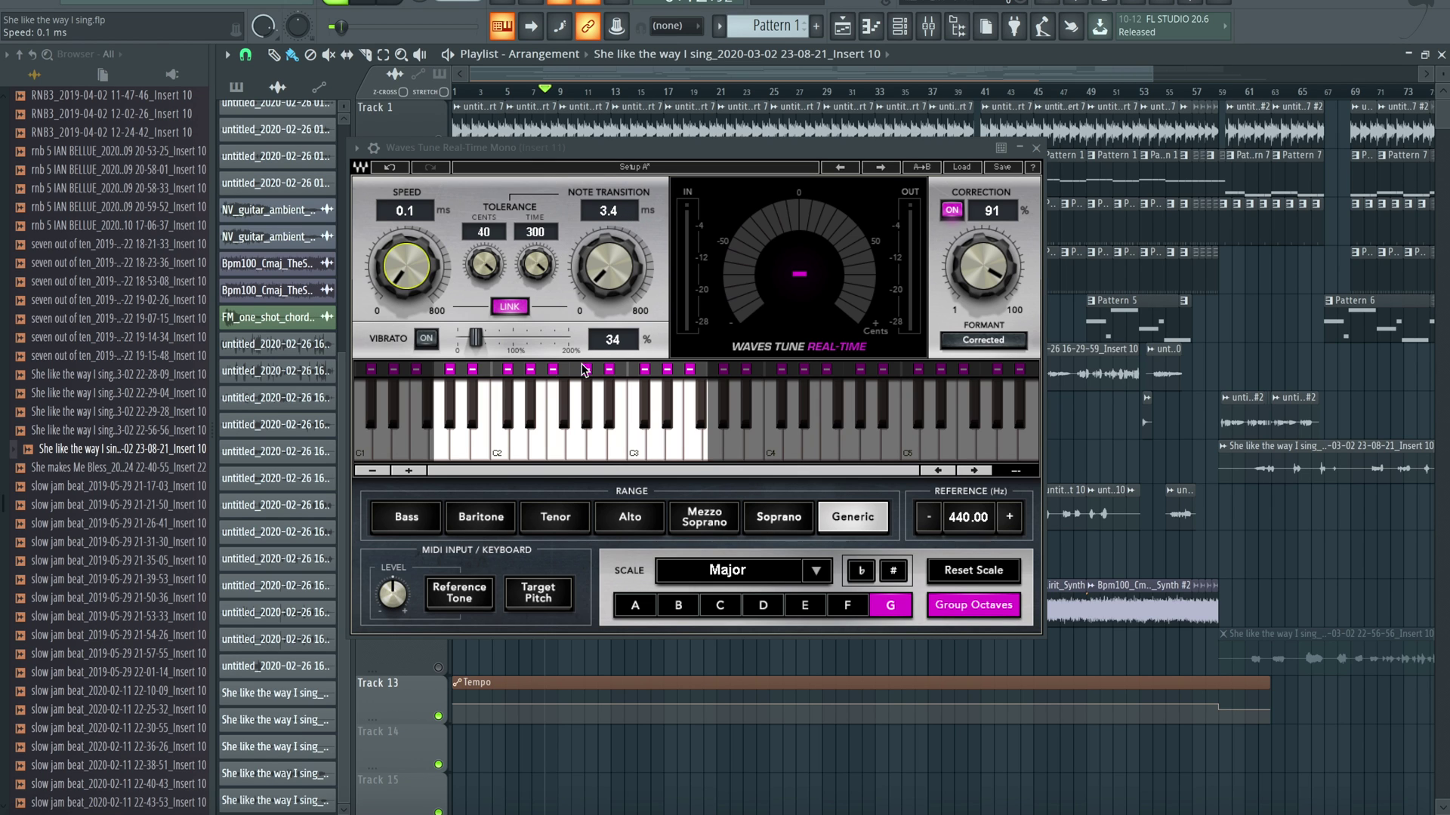
click(520, 308)
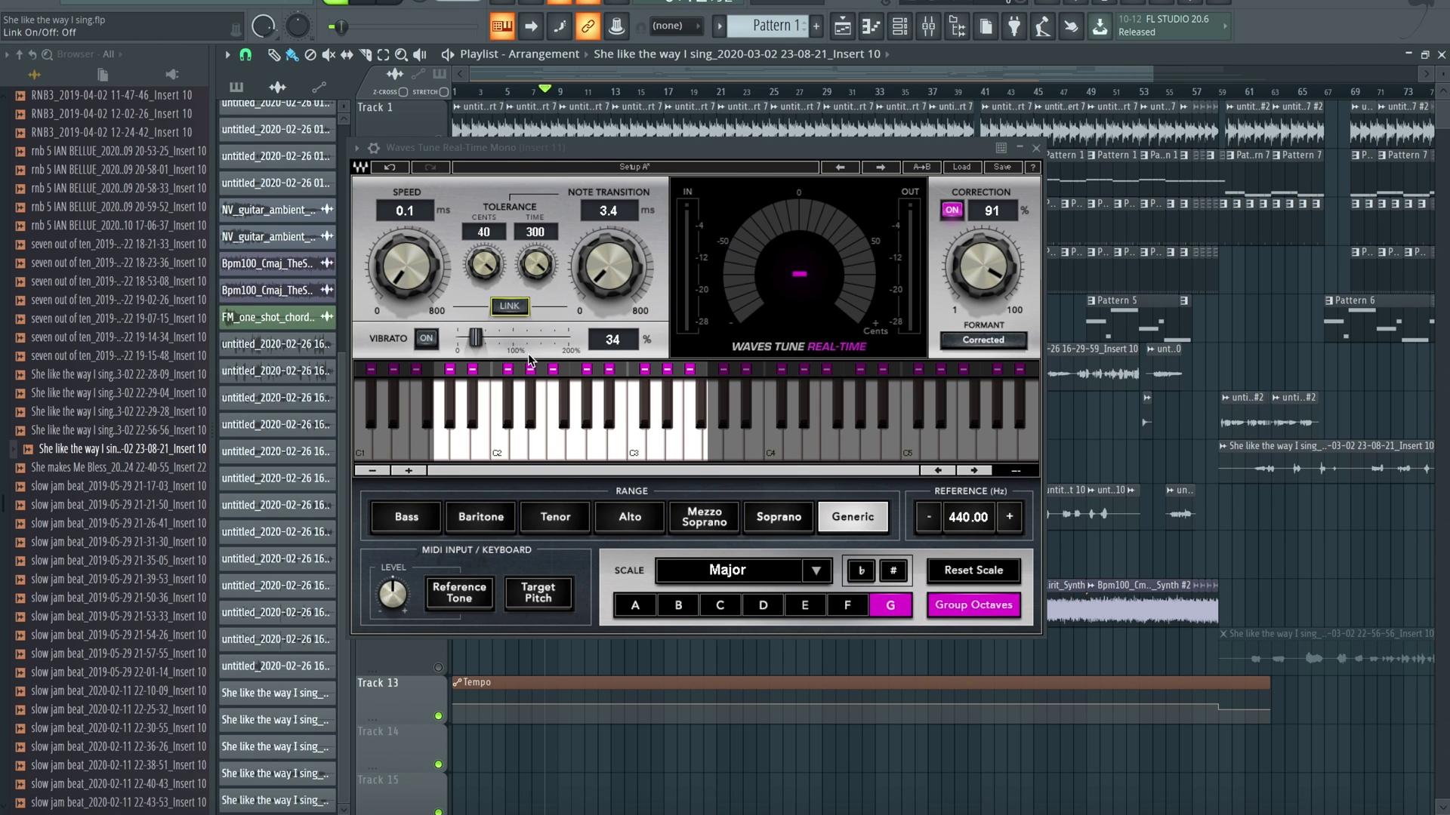
Step: Enable vibrato, push its depth up to the 200% maximum, then switch vibrato off
click(428, 339)
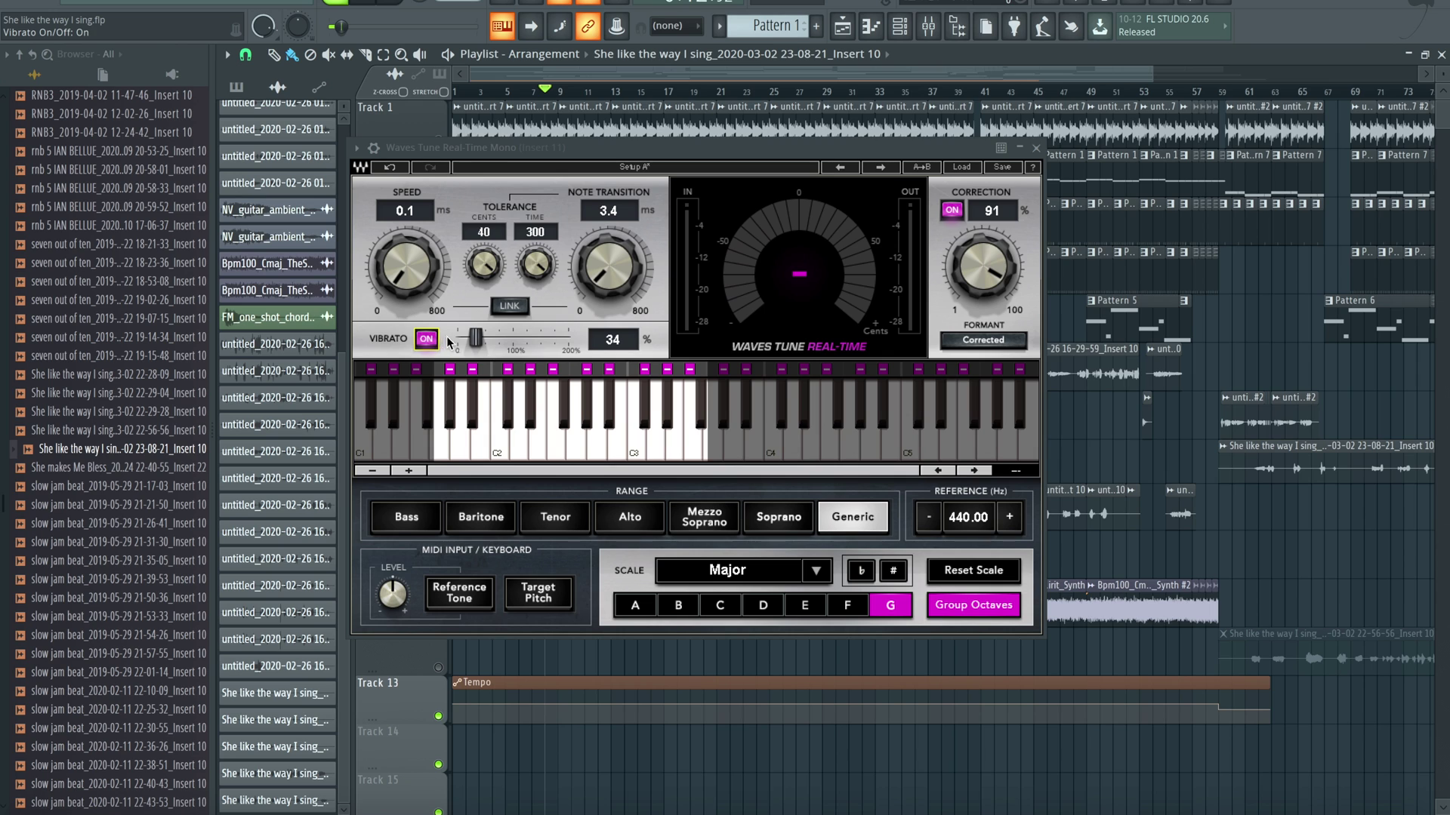
drag(475, 338, 513, 344)
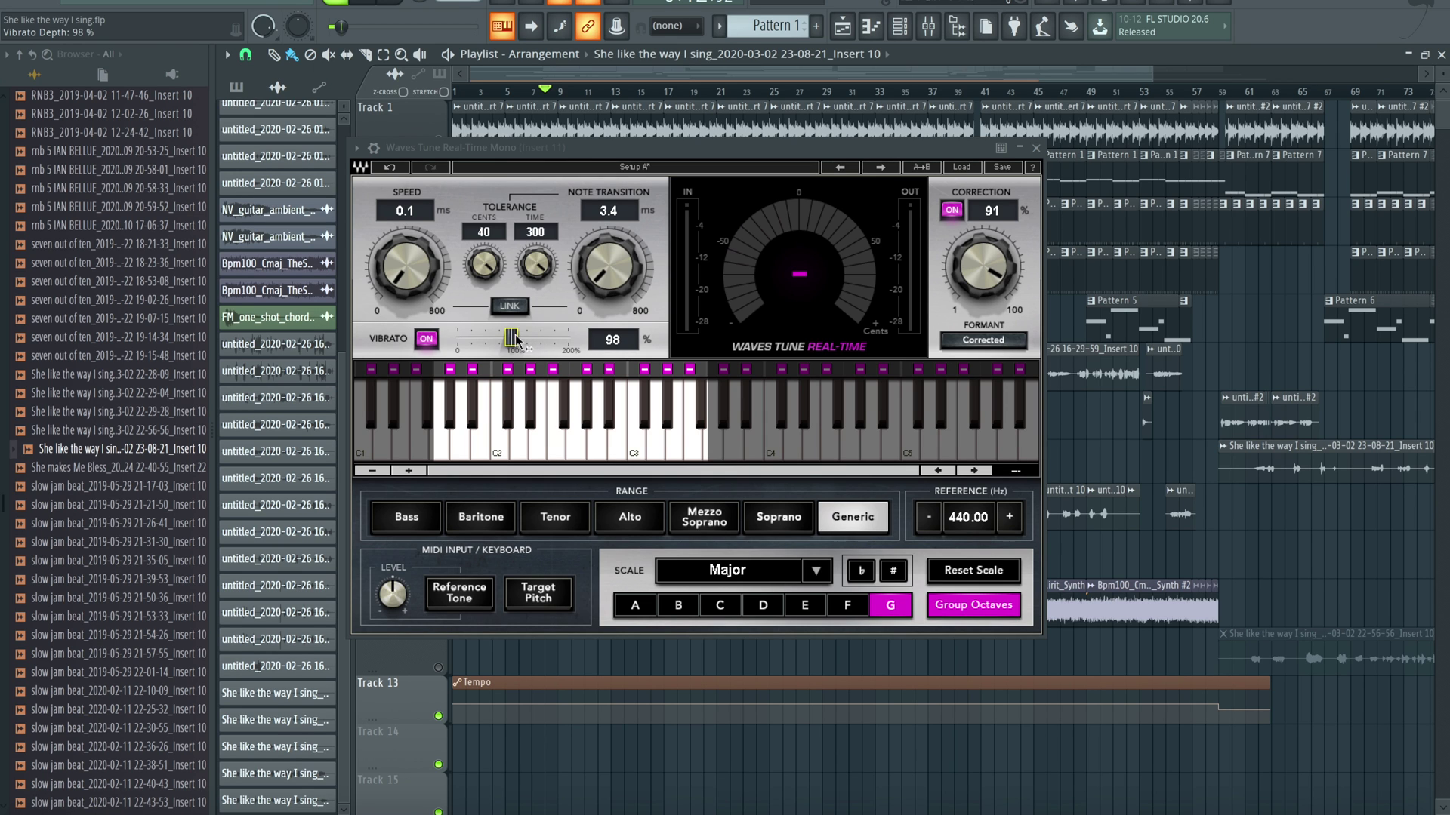
drag(515, 334, 516, 333)
drag(513, 341, 458, 341)
drag(458, 340, 570, 341)
click(426, 340)
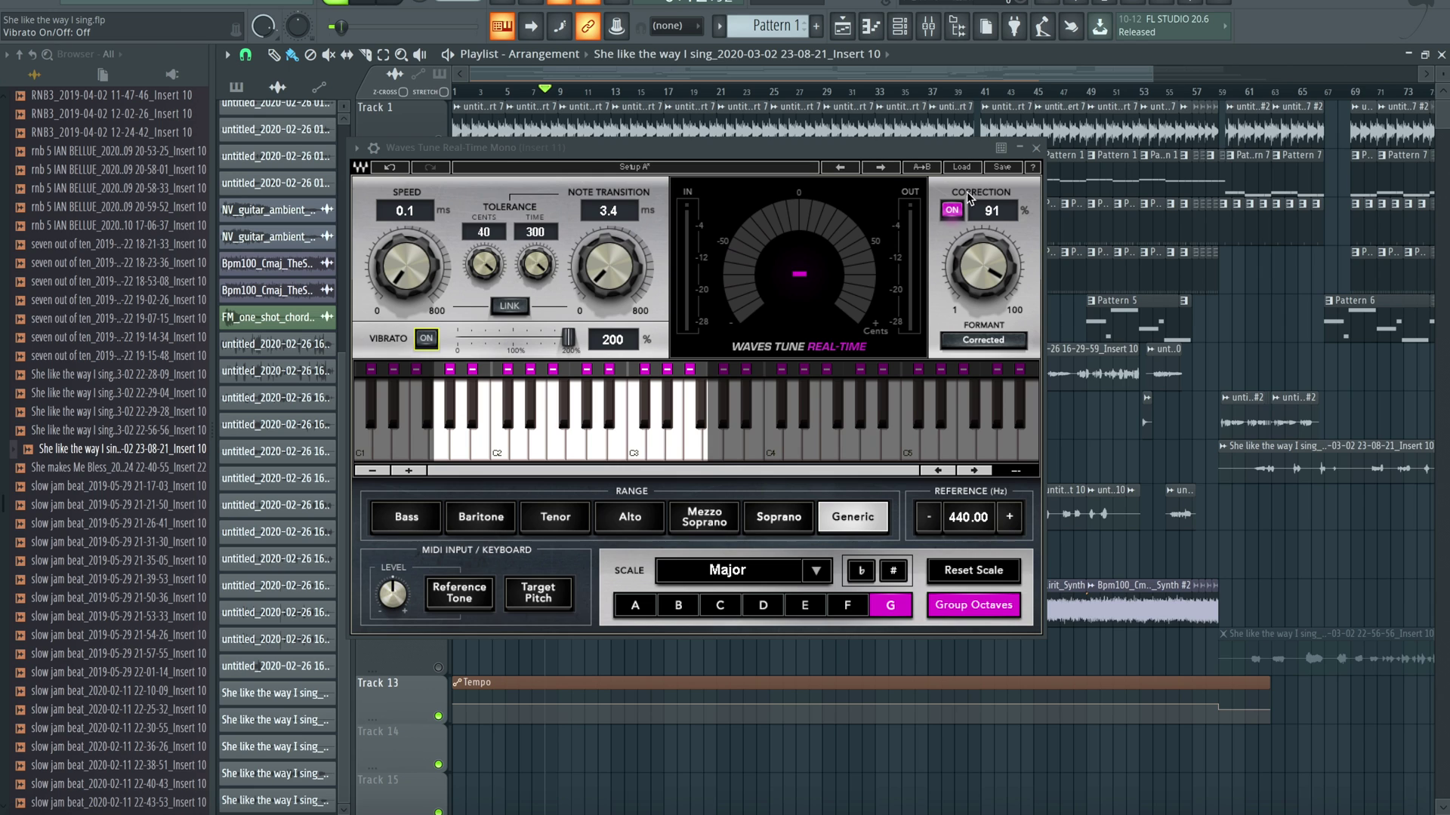
Step: Play the vocal with pitch correction bypassed, then re-enable correction and play again
click(954, 214)
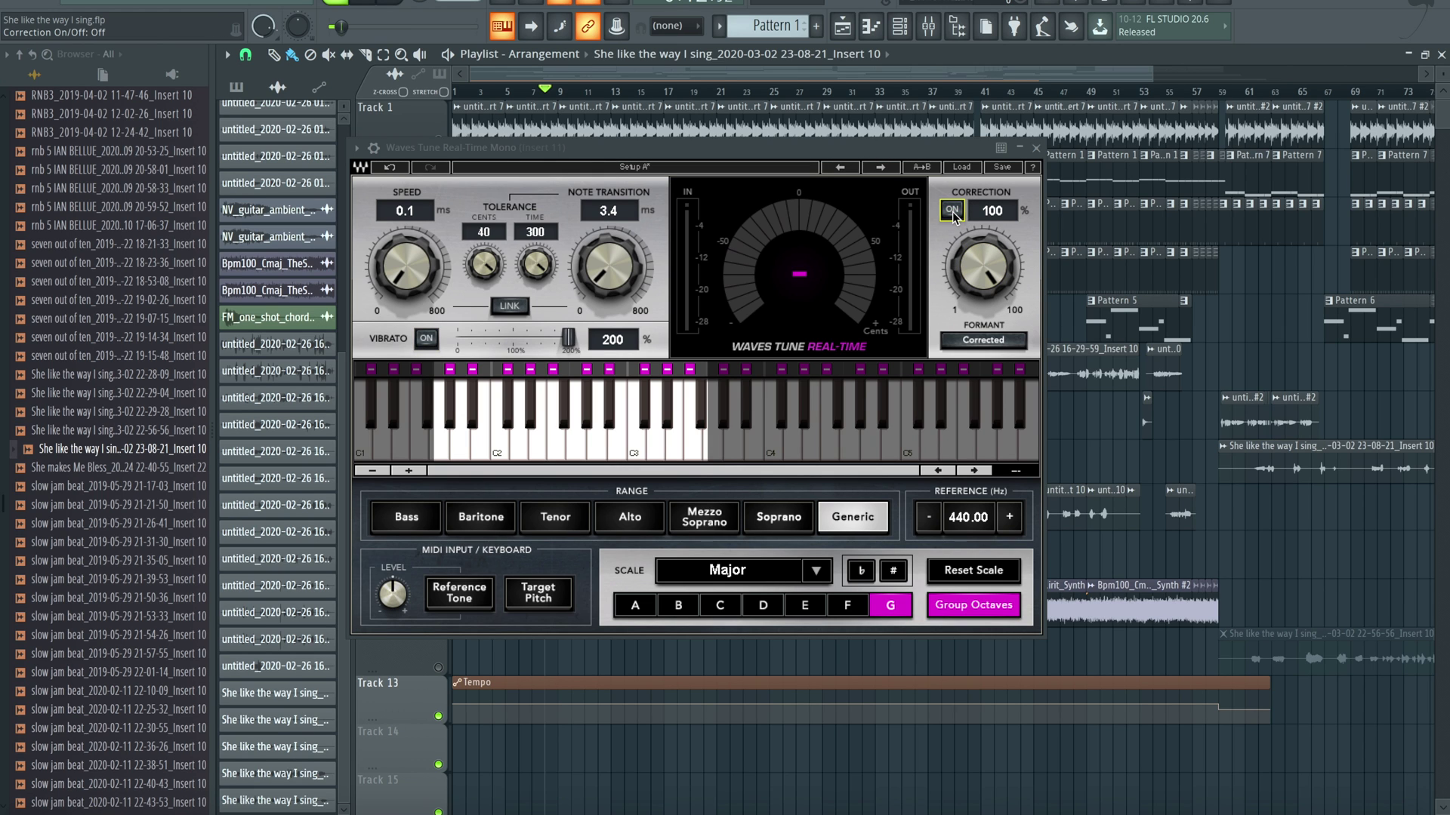
key(space)
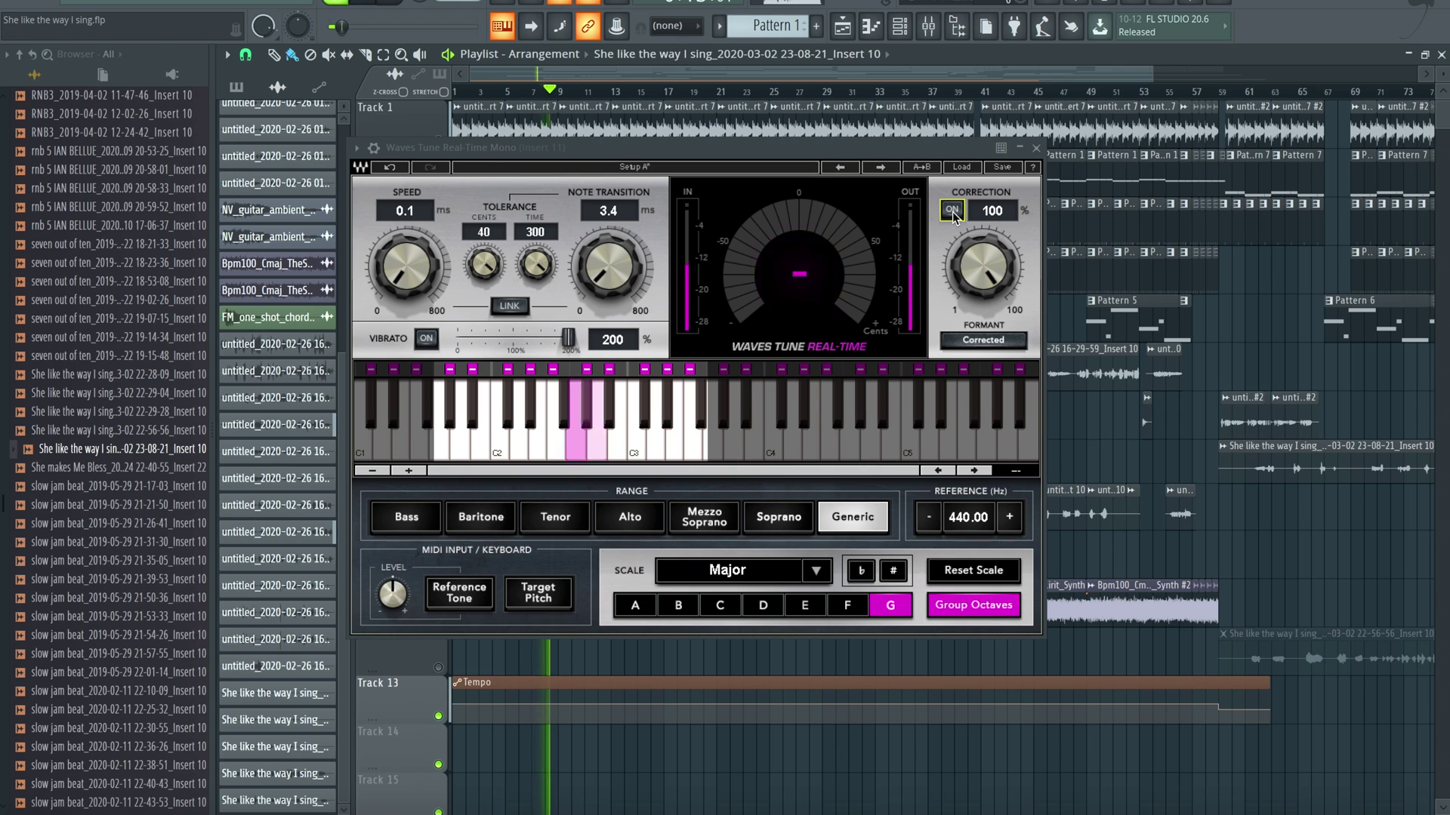
key(space)
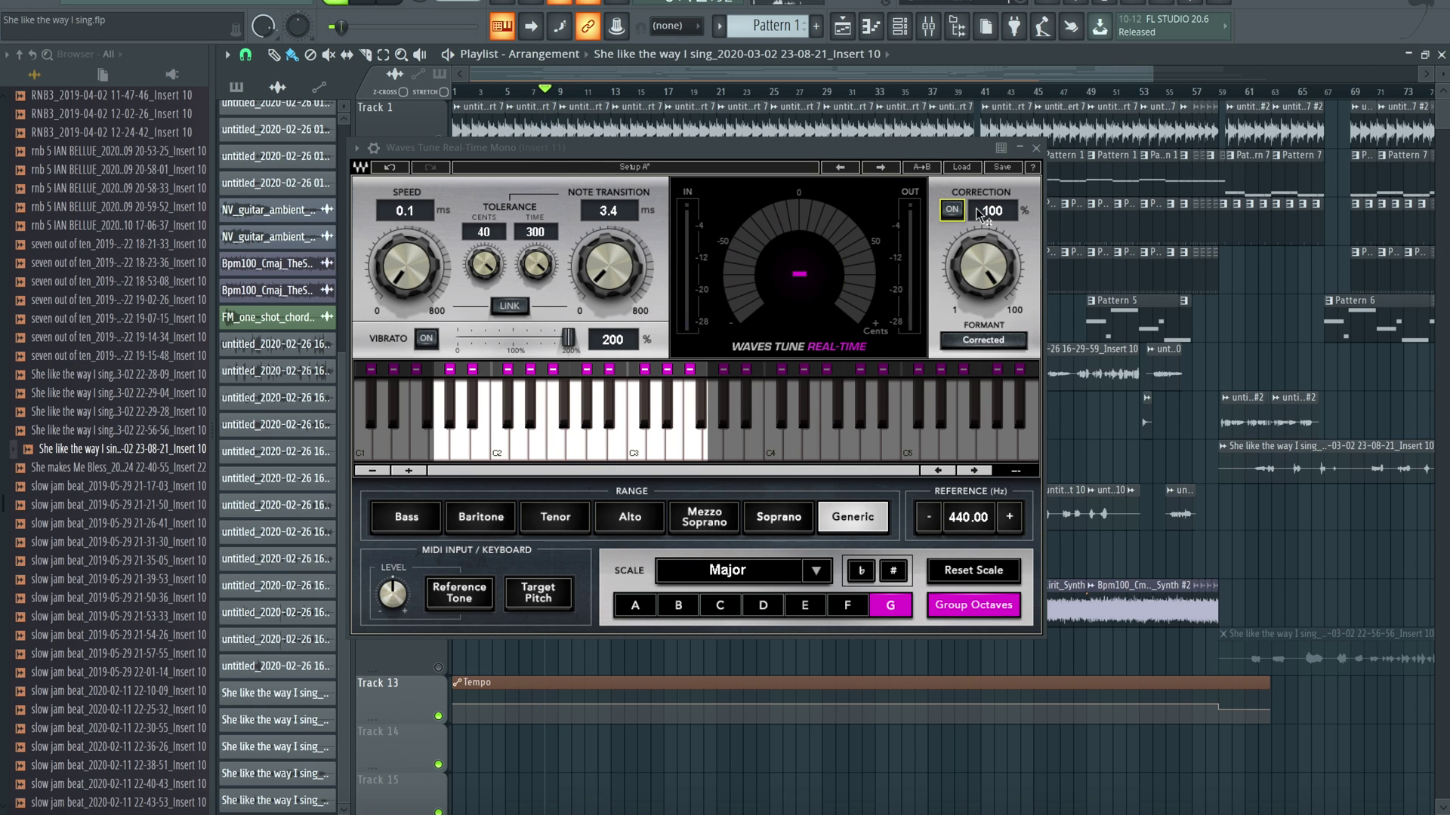
click(953, 211)
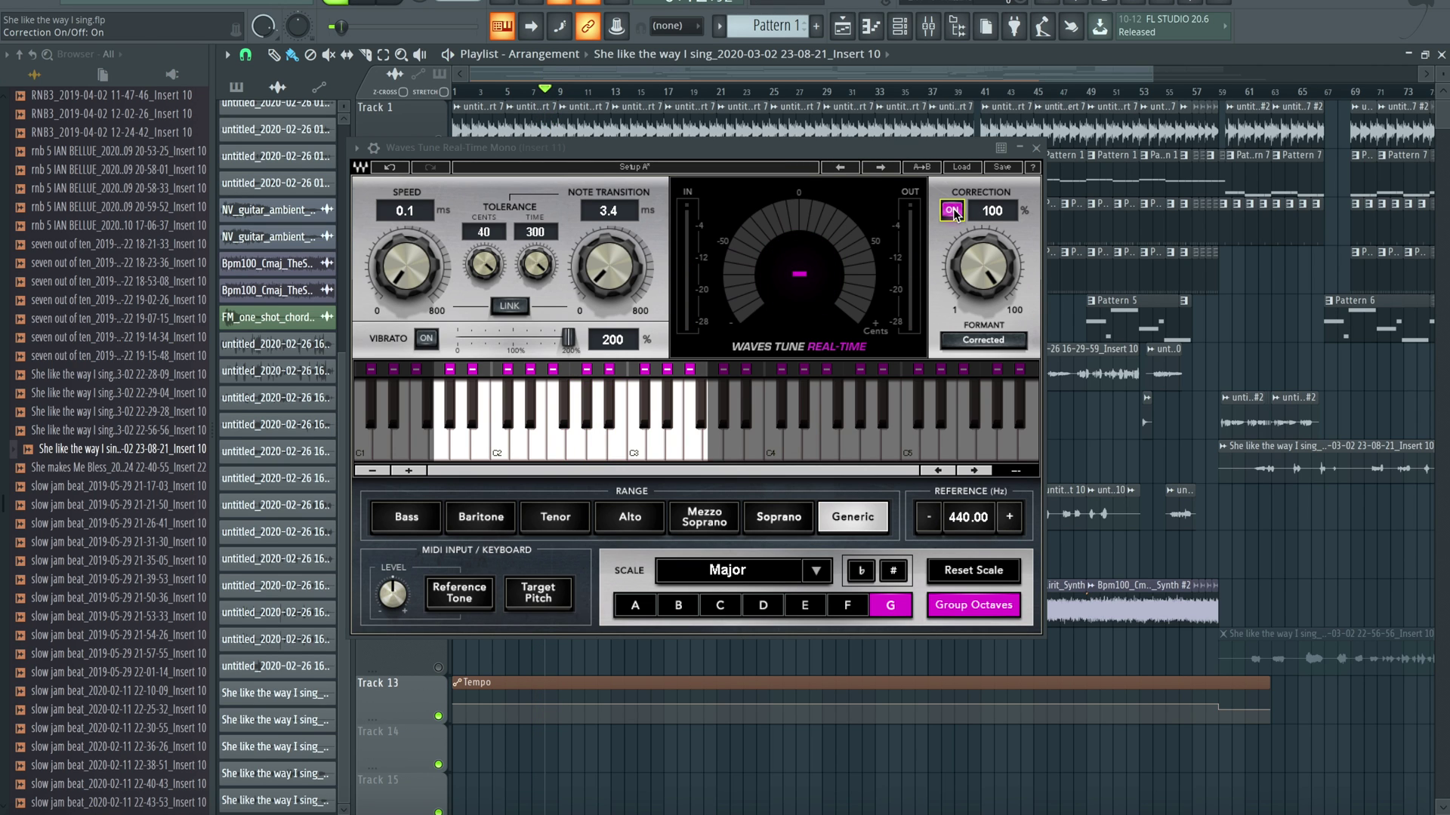
key(space)
key(space)
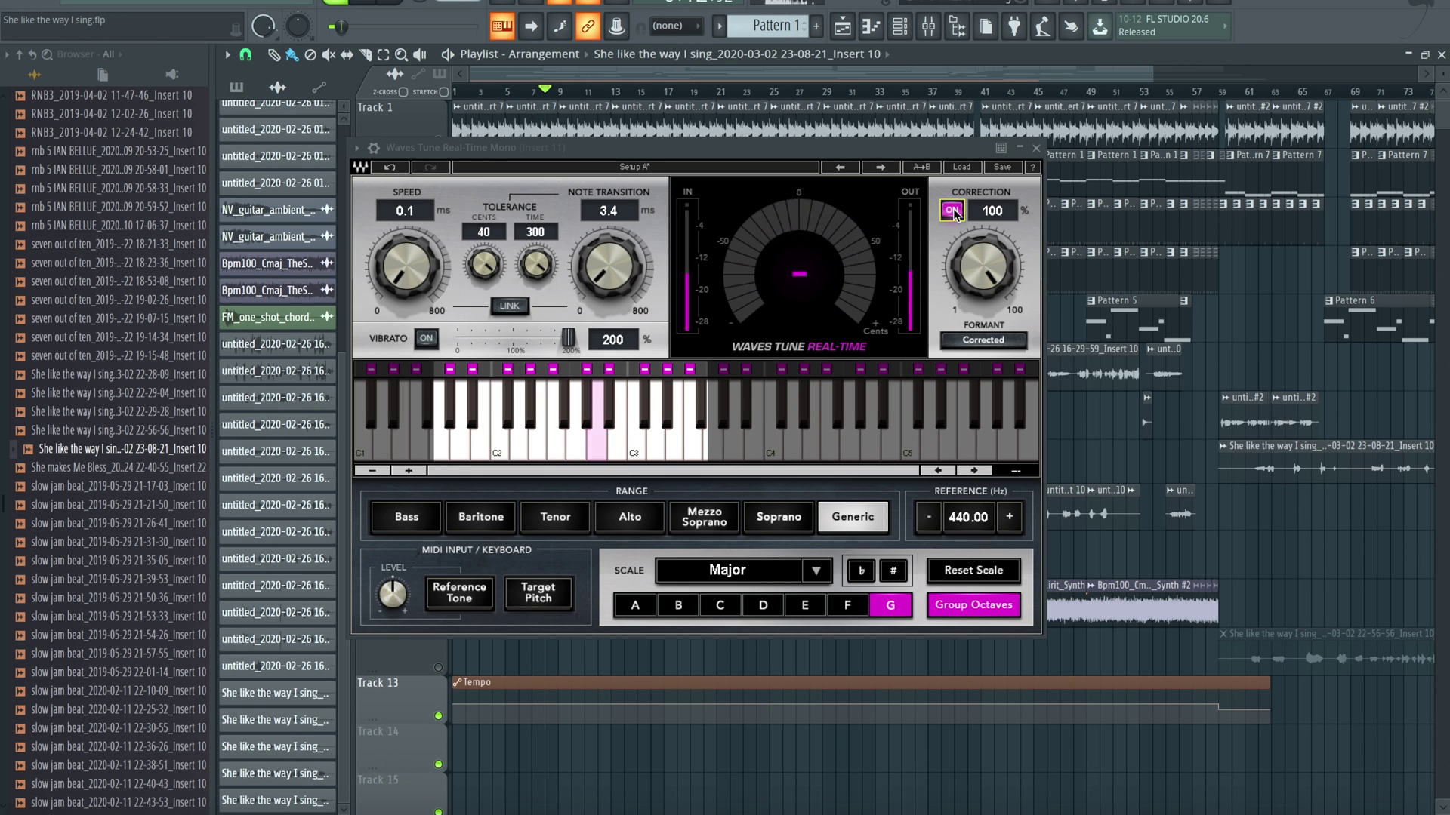
Step: Try correction amounts of 58%, 77% and 84% while playing, leaving it at 100%
drag(983, 267, 983, 303)
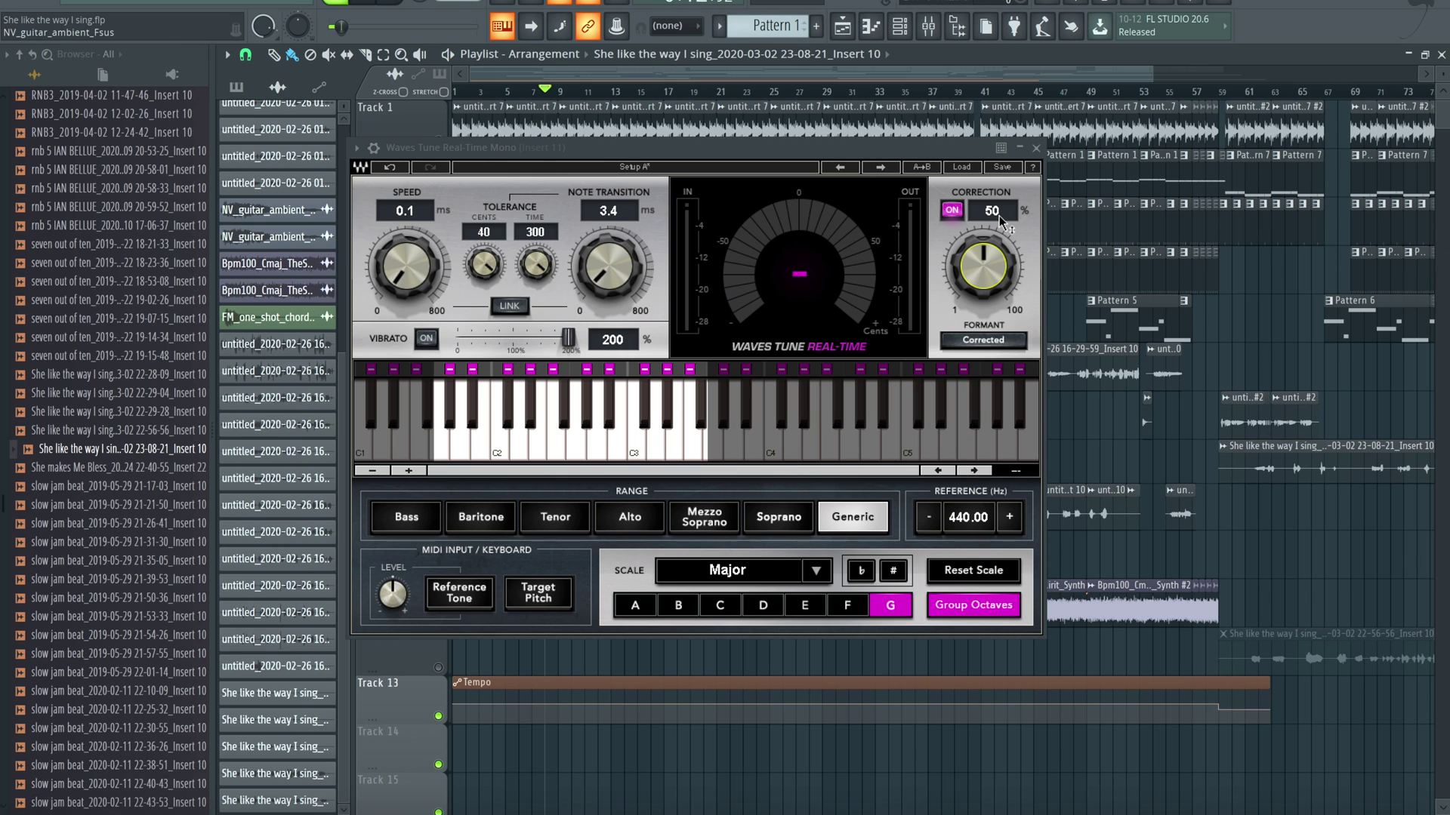
key(space)
drag(983, 266, 983, 213)
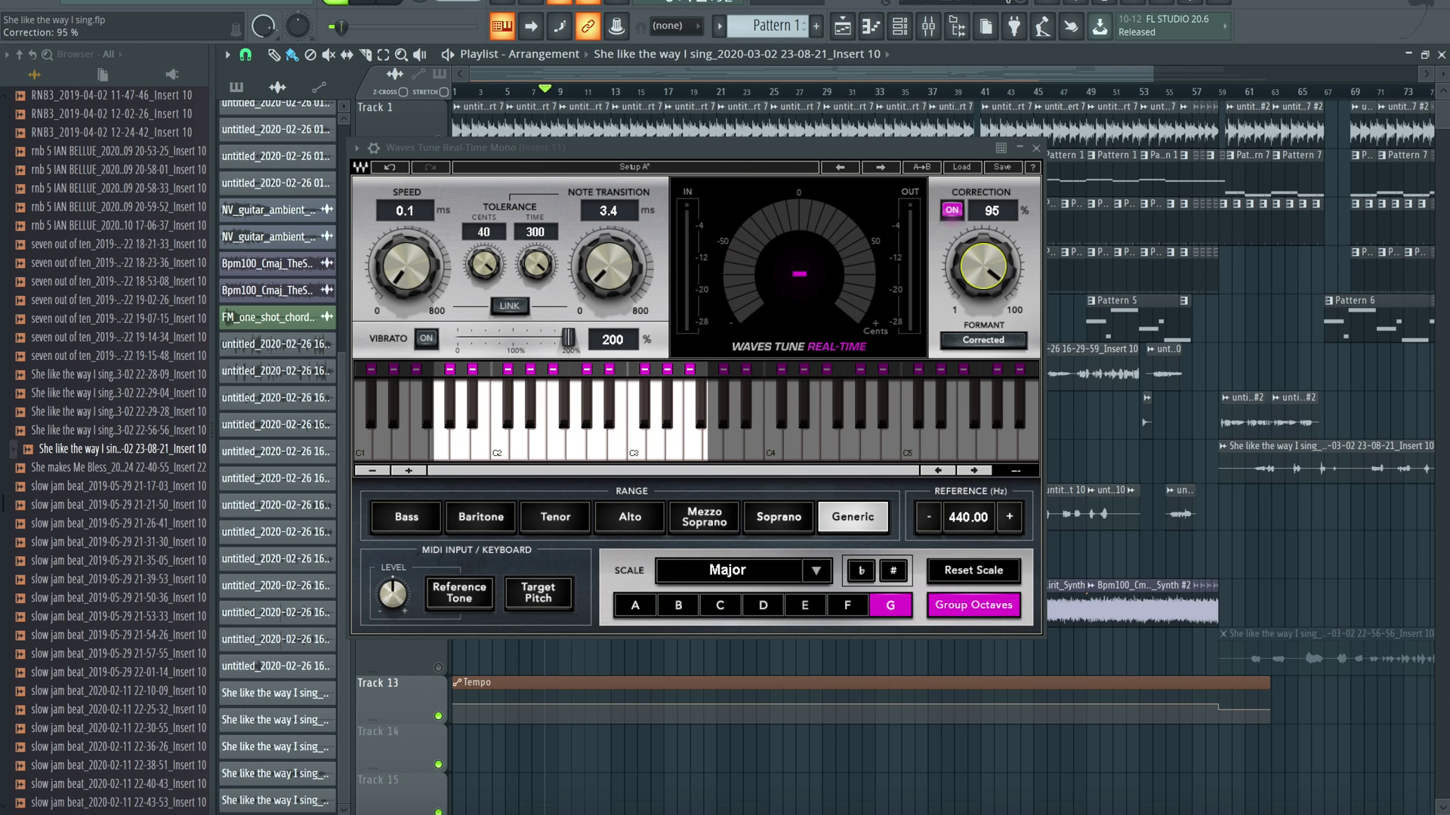
drag(1010, 269, 989, 238)
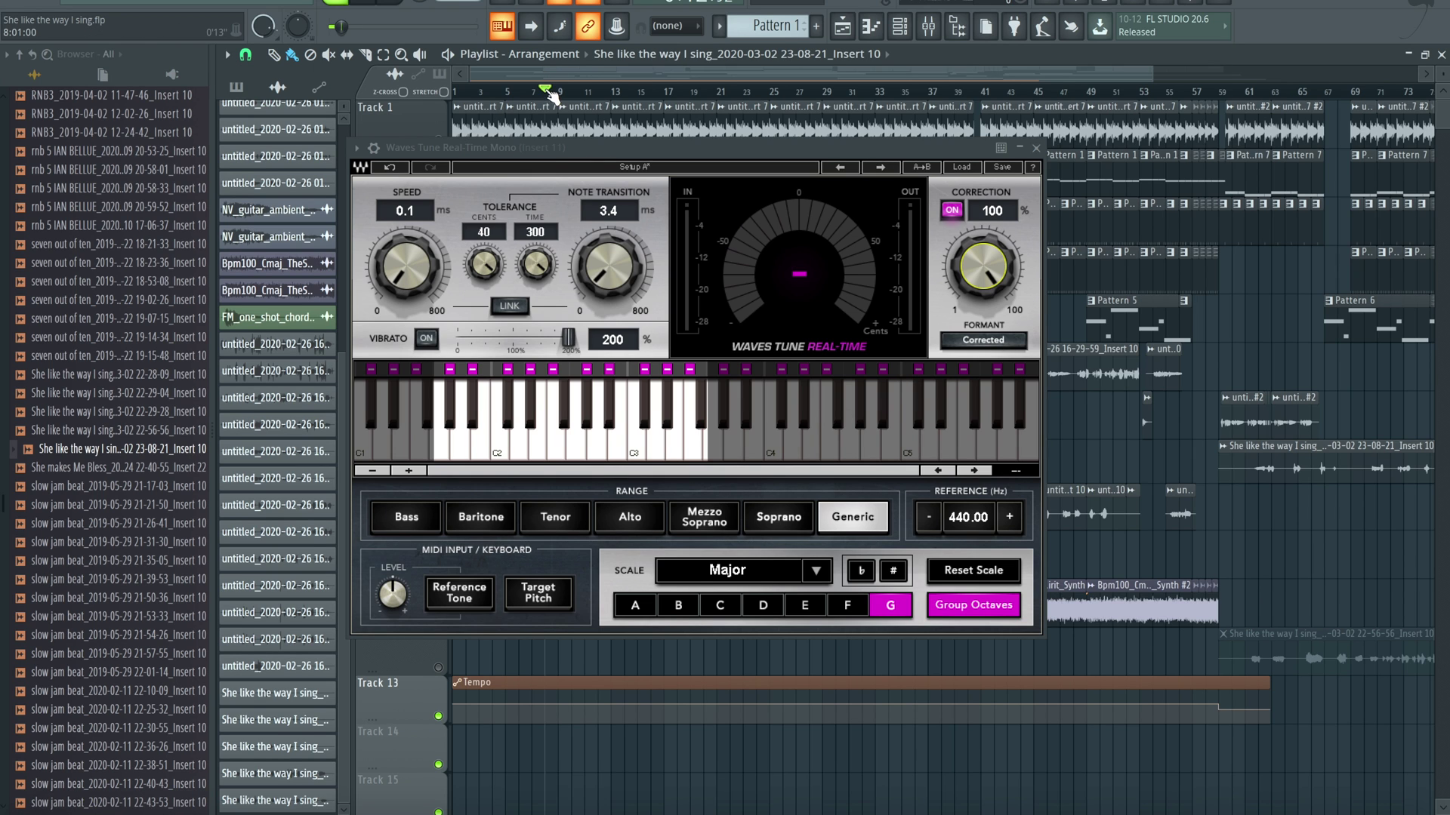
key(space)
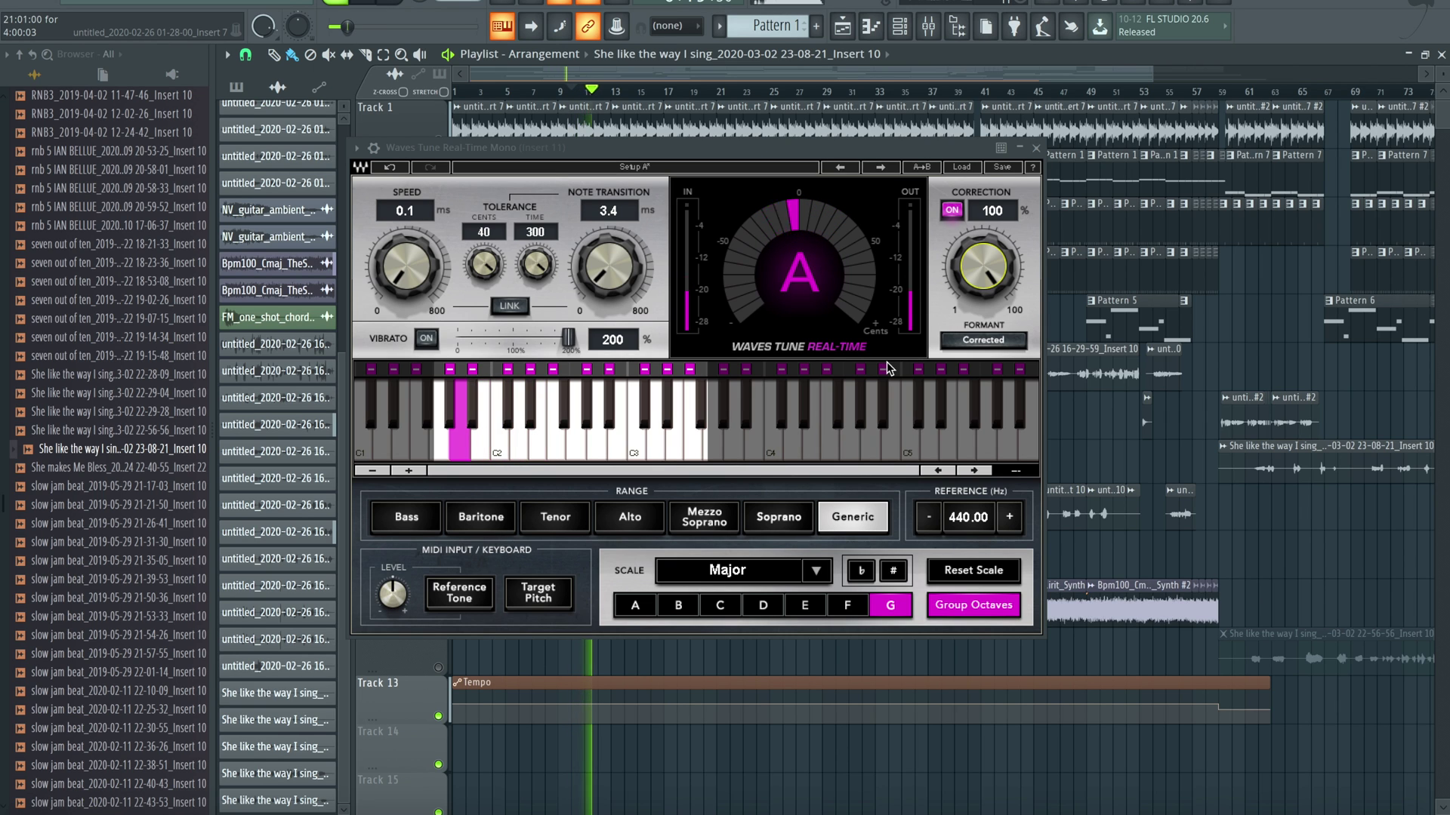
Step: Switch Formant to Not Corrected and audition the vocal
key(space)
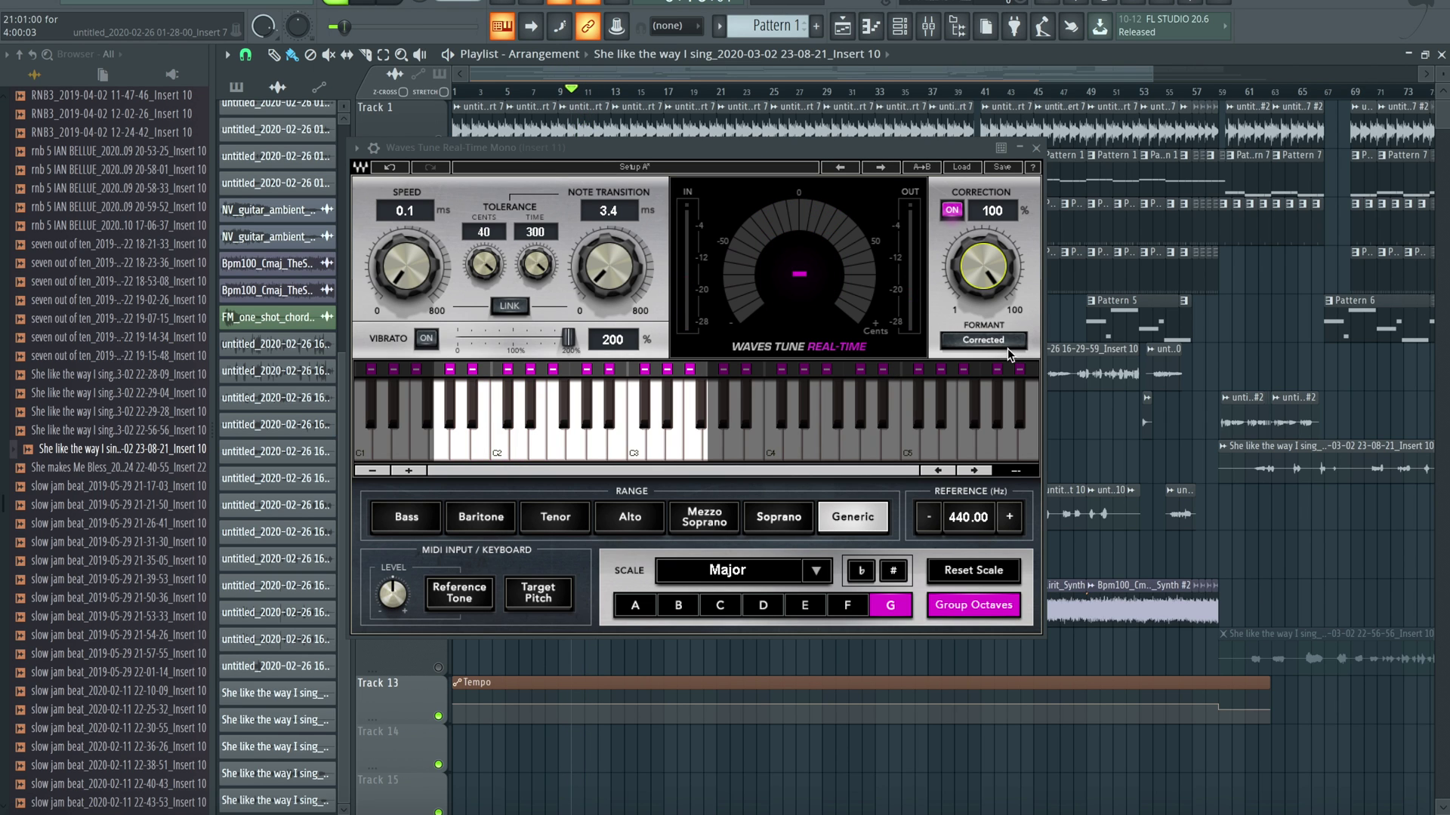
click(990, 339)
key(space)
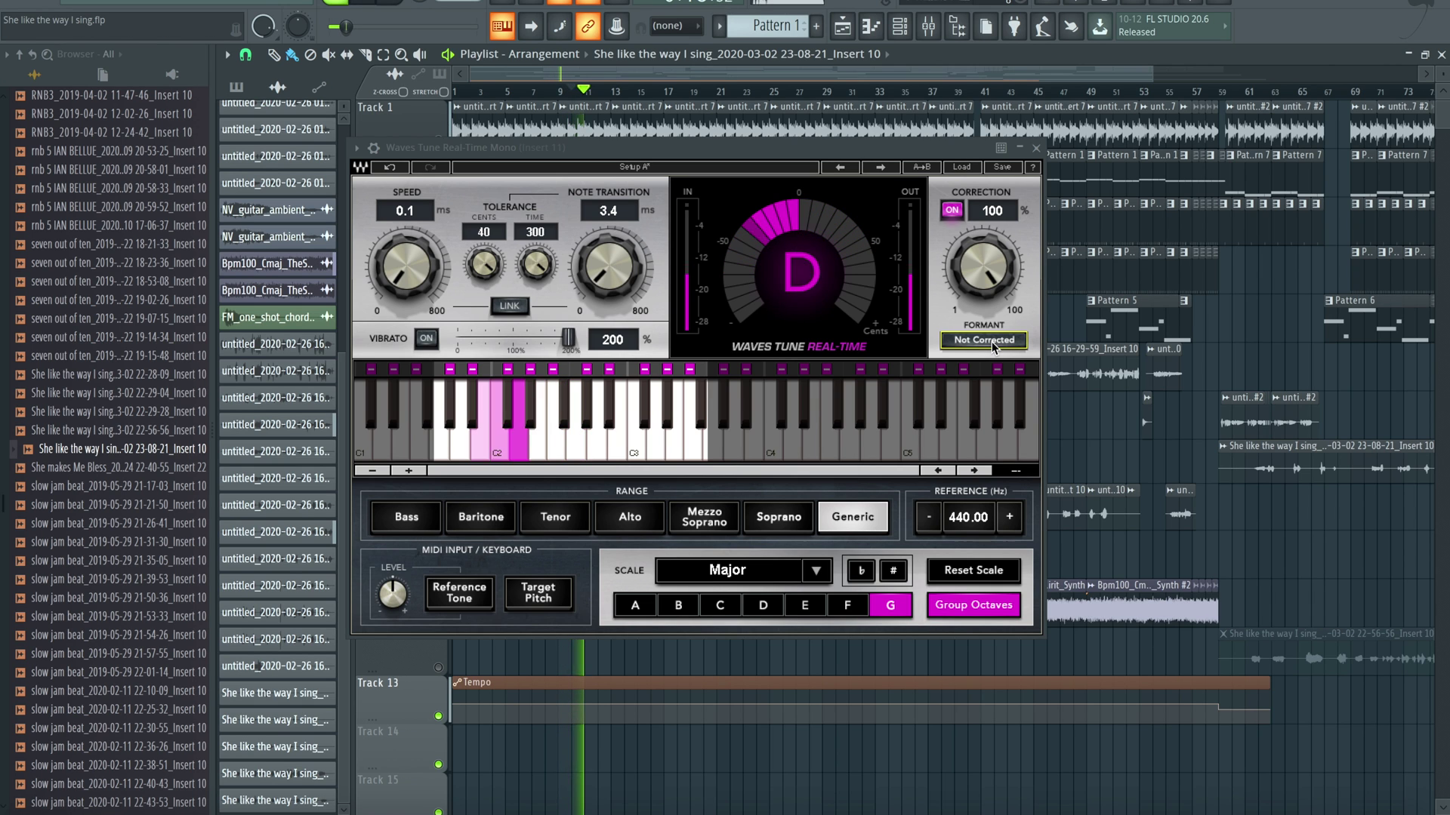
key(space)
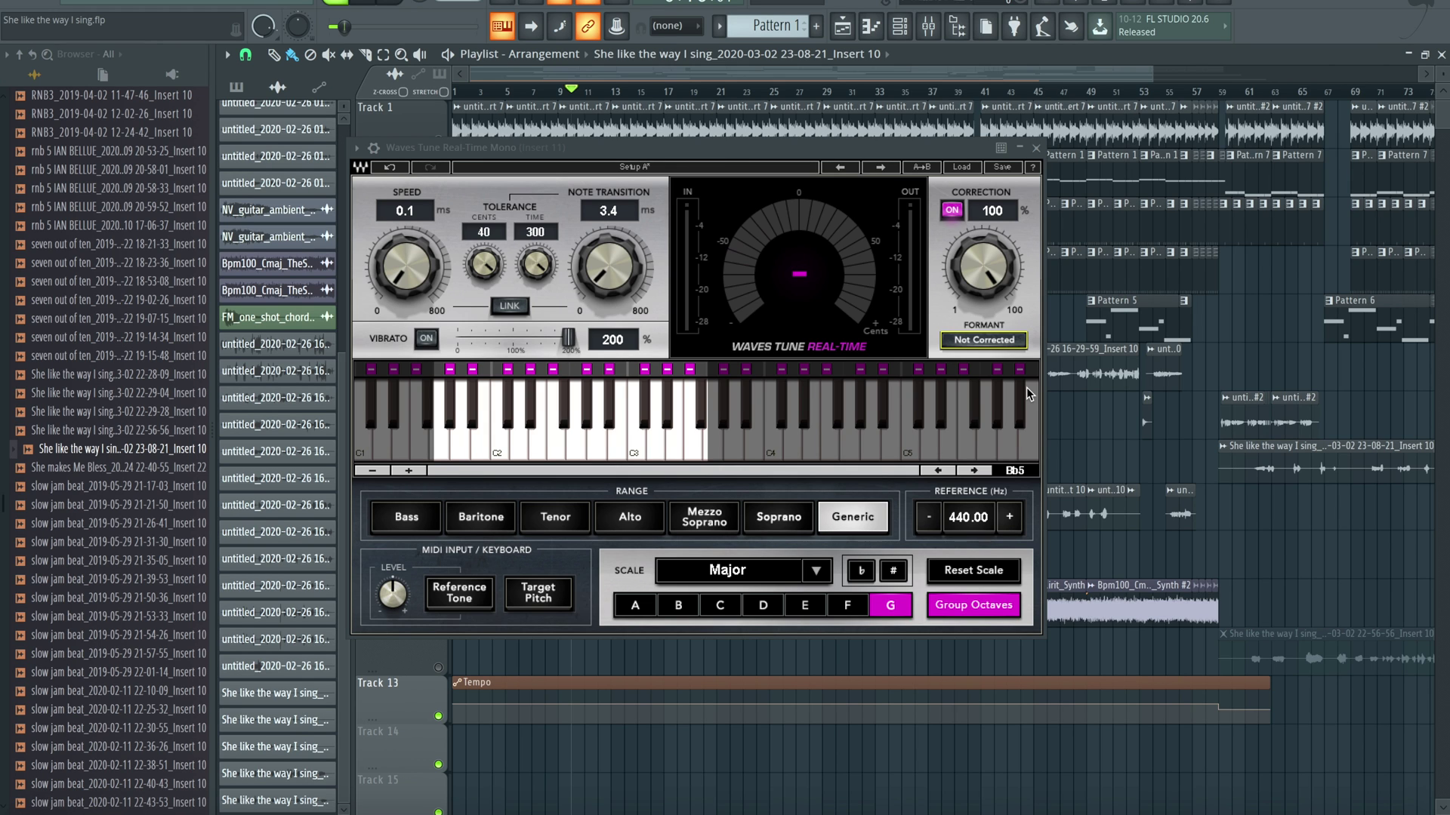
Step: Switch Formant back to Corrected, audition it twice, and choose the Bass vocal range
click(981, 339)
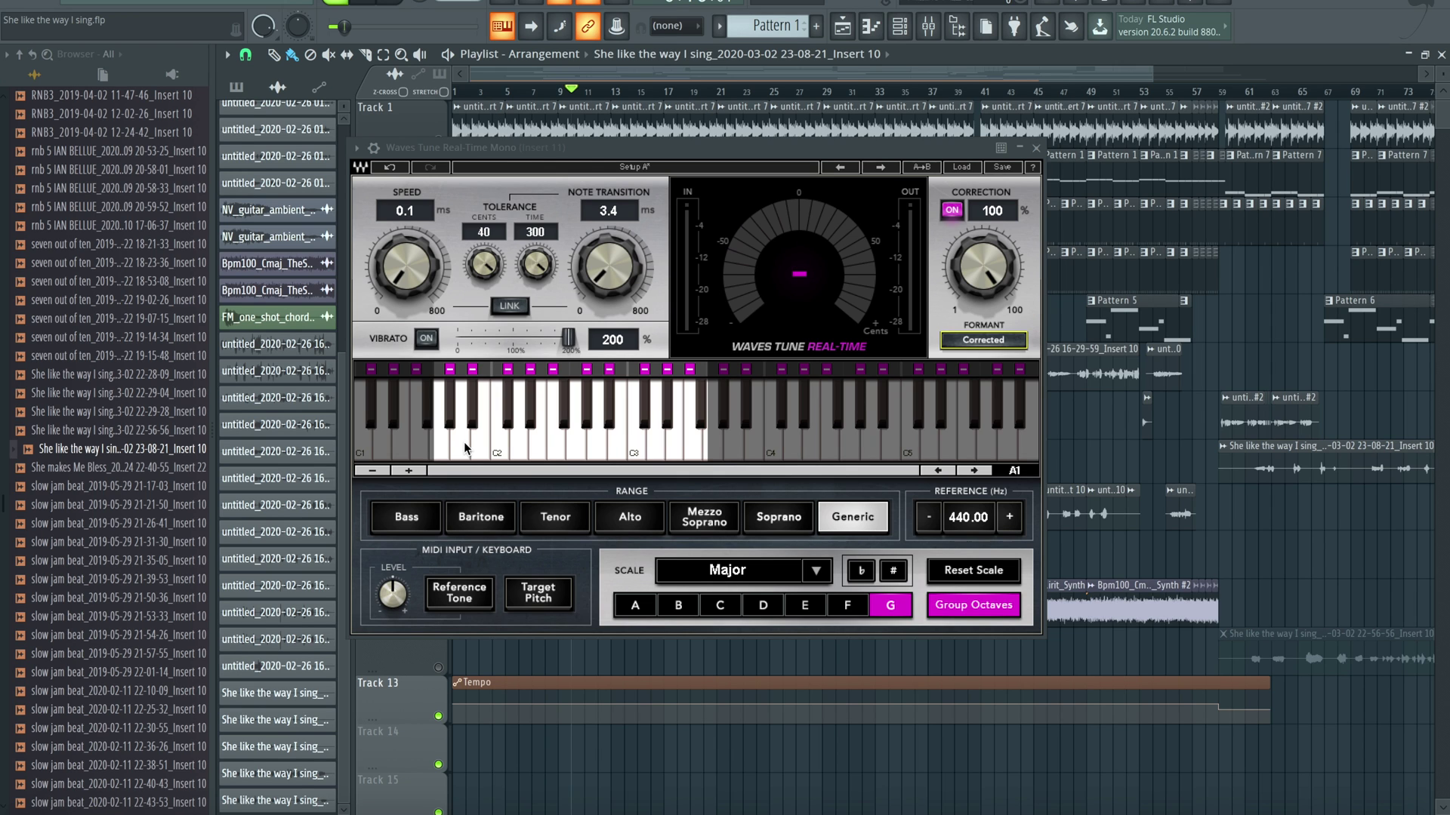
key(space)
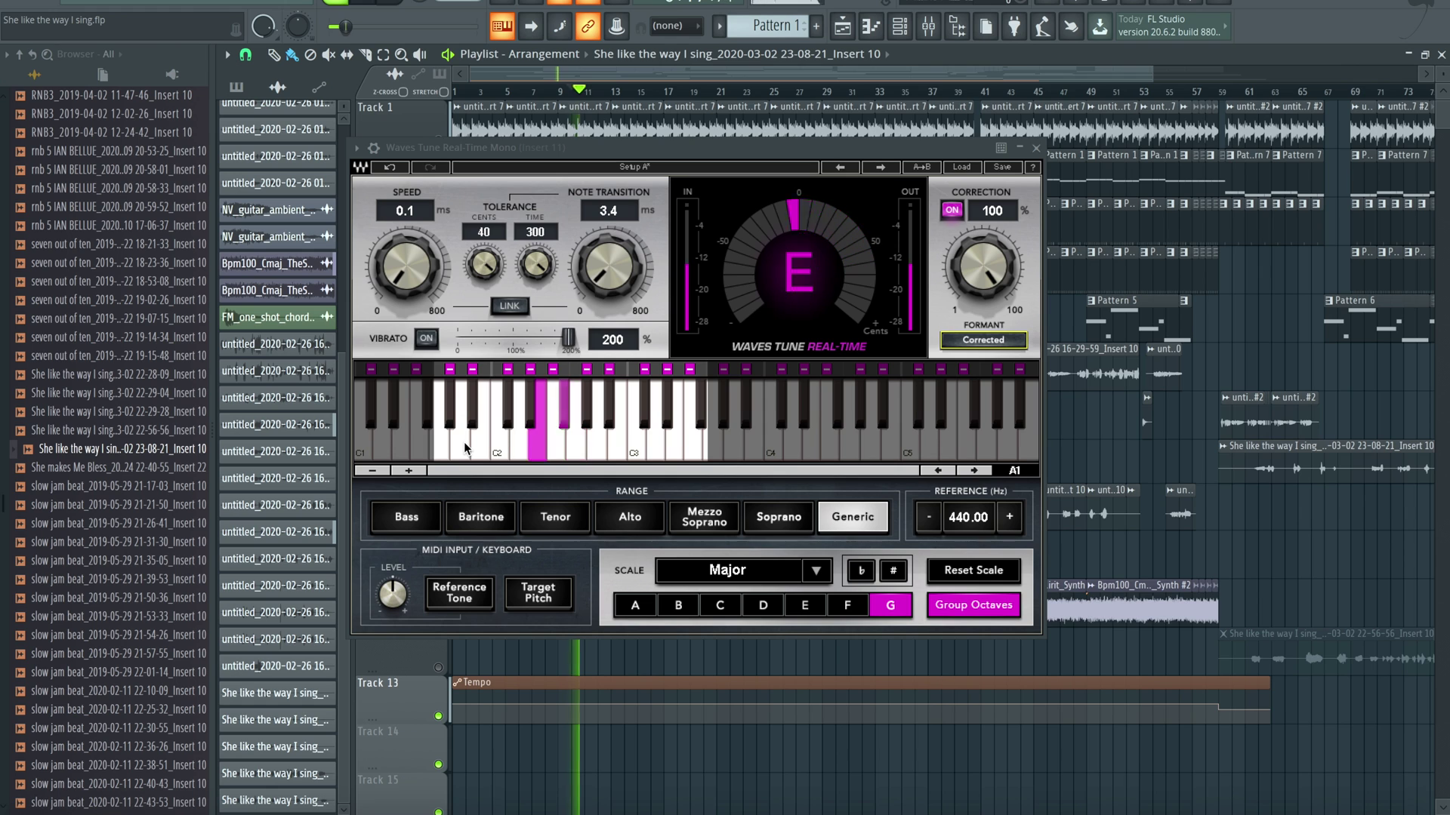
key(space)
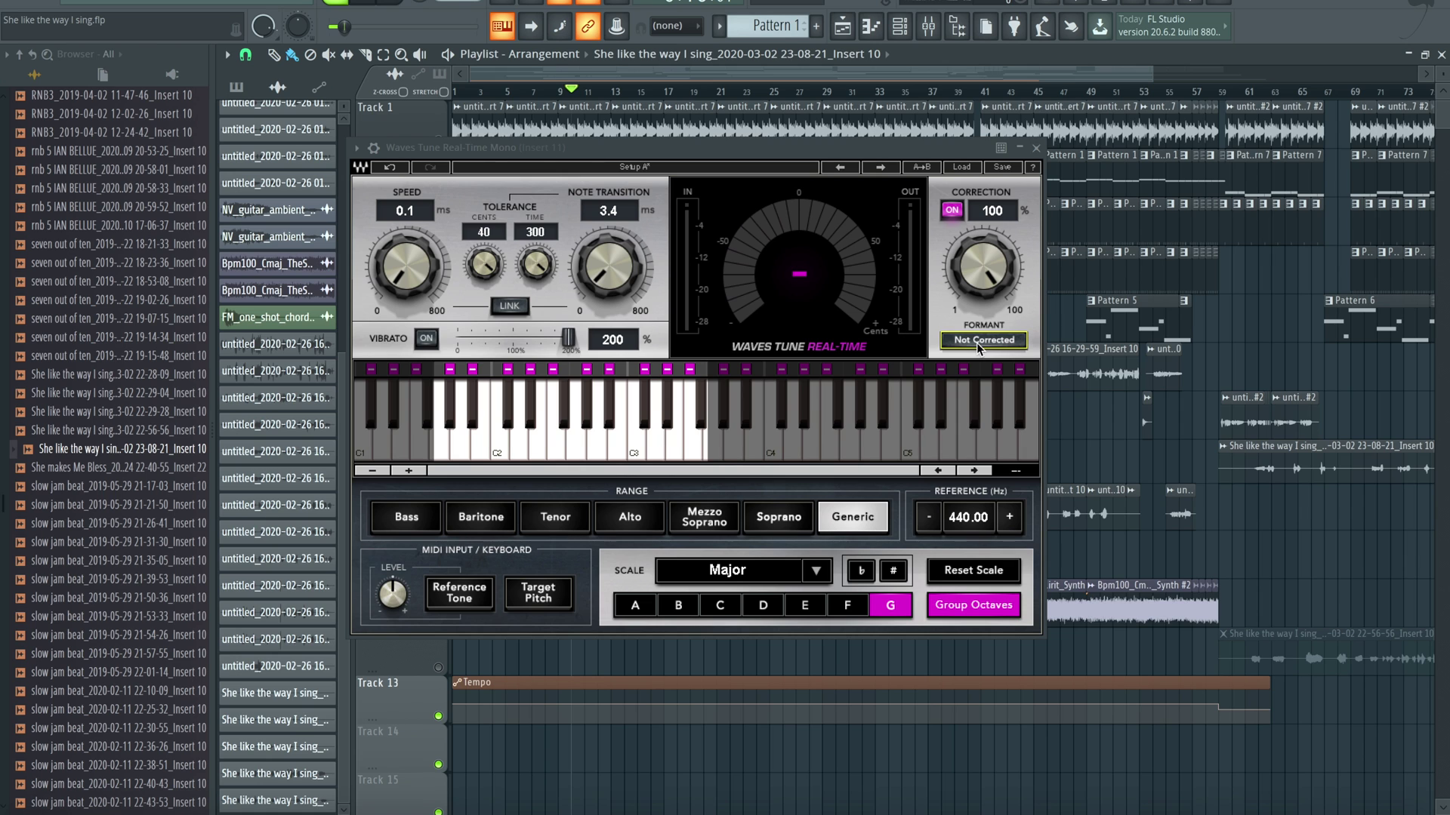
key(space)
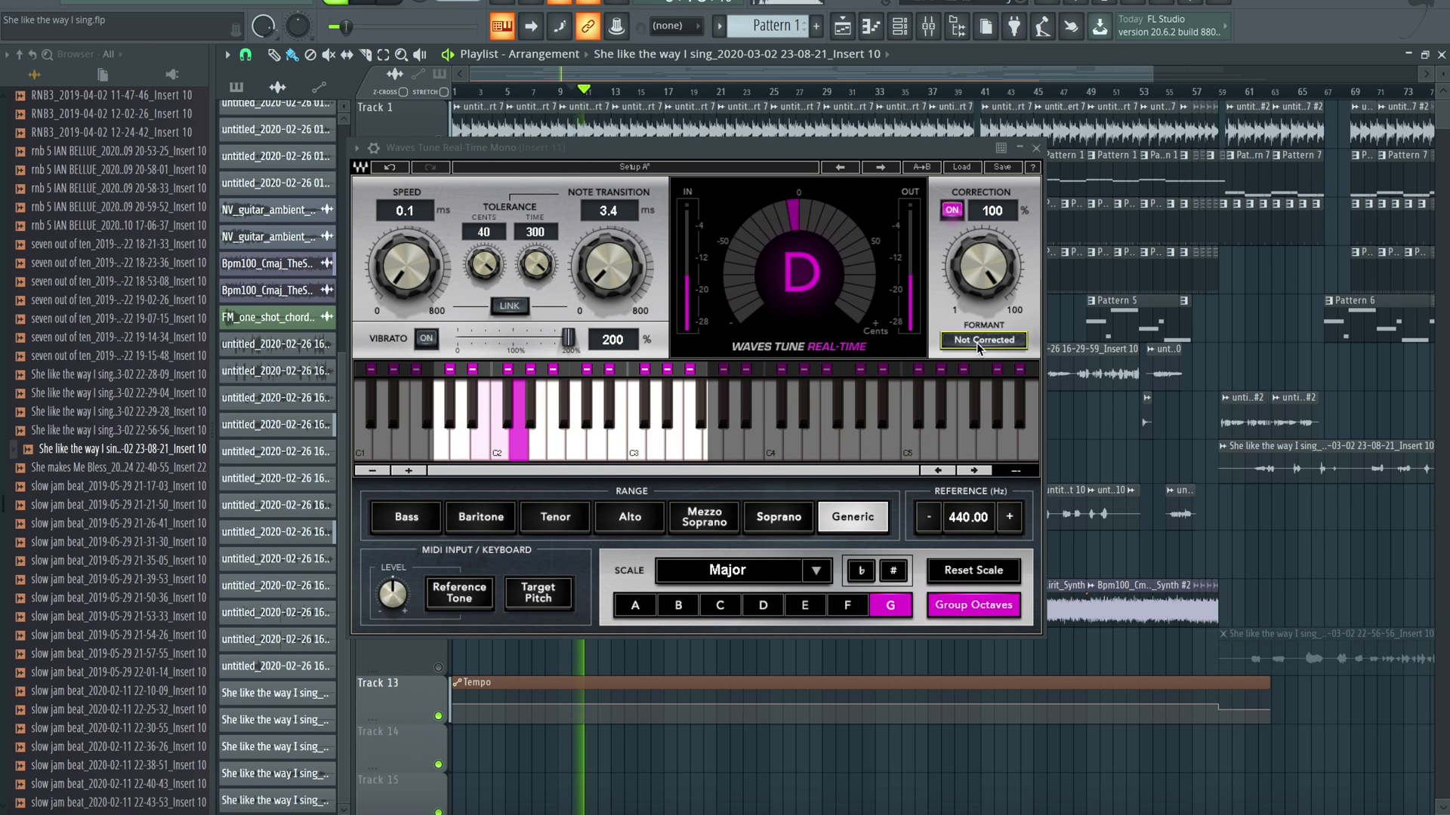
key(space)
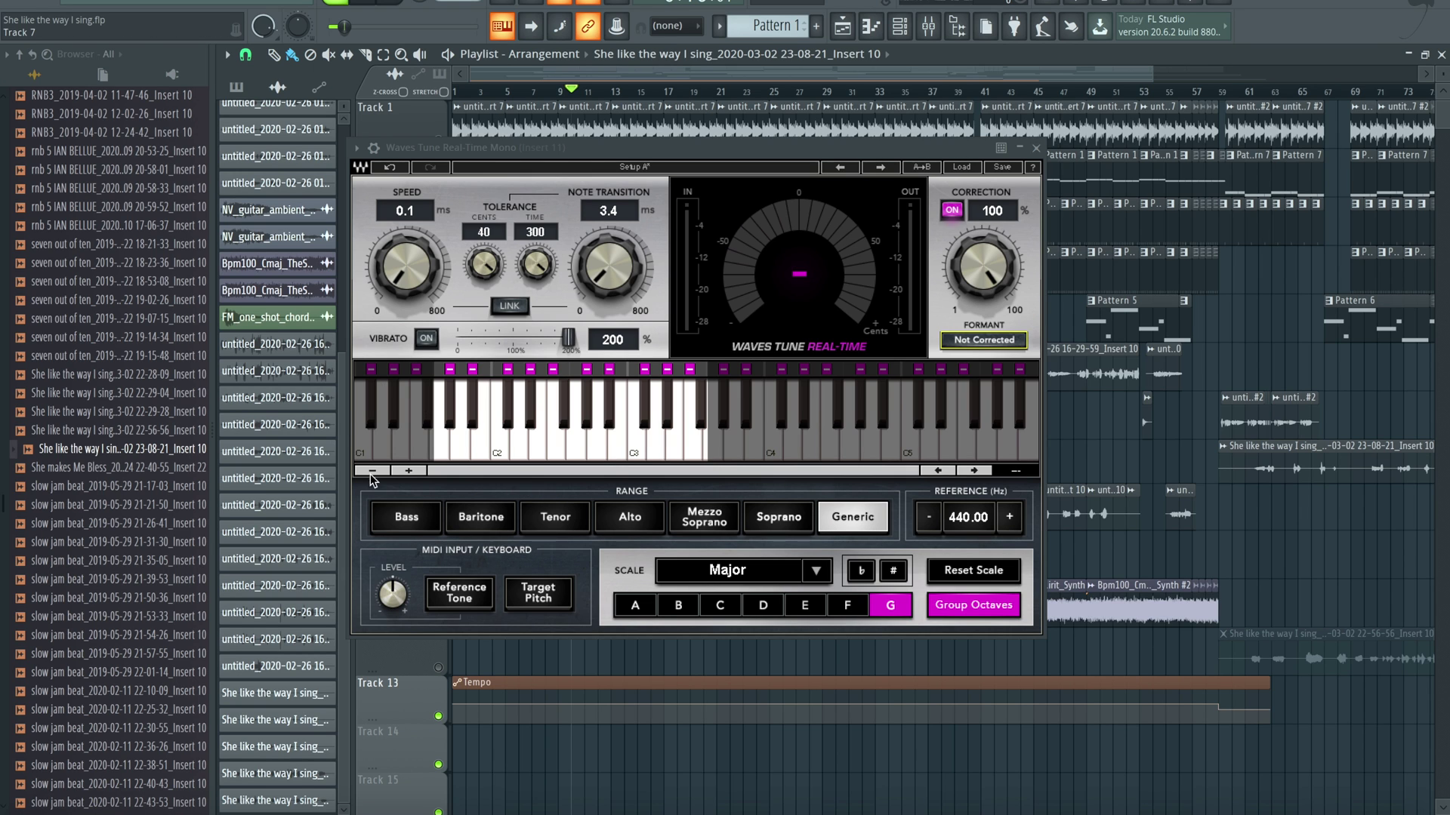
click(408, 520)
Step: Step the vocal range through Baritone, Tenor, Alto, Mezzo Soprano and Soprano back to Generic
click(518, 526)
click(579, 519)
click(631, 520)
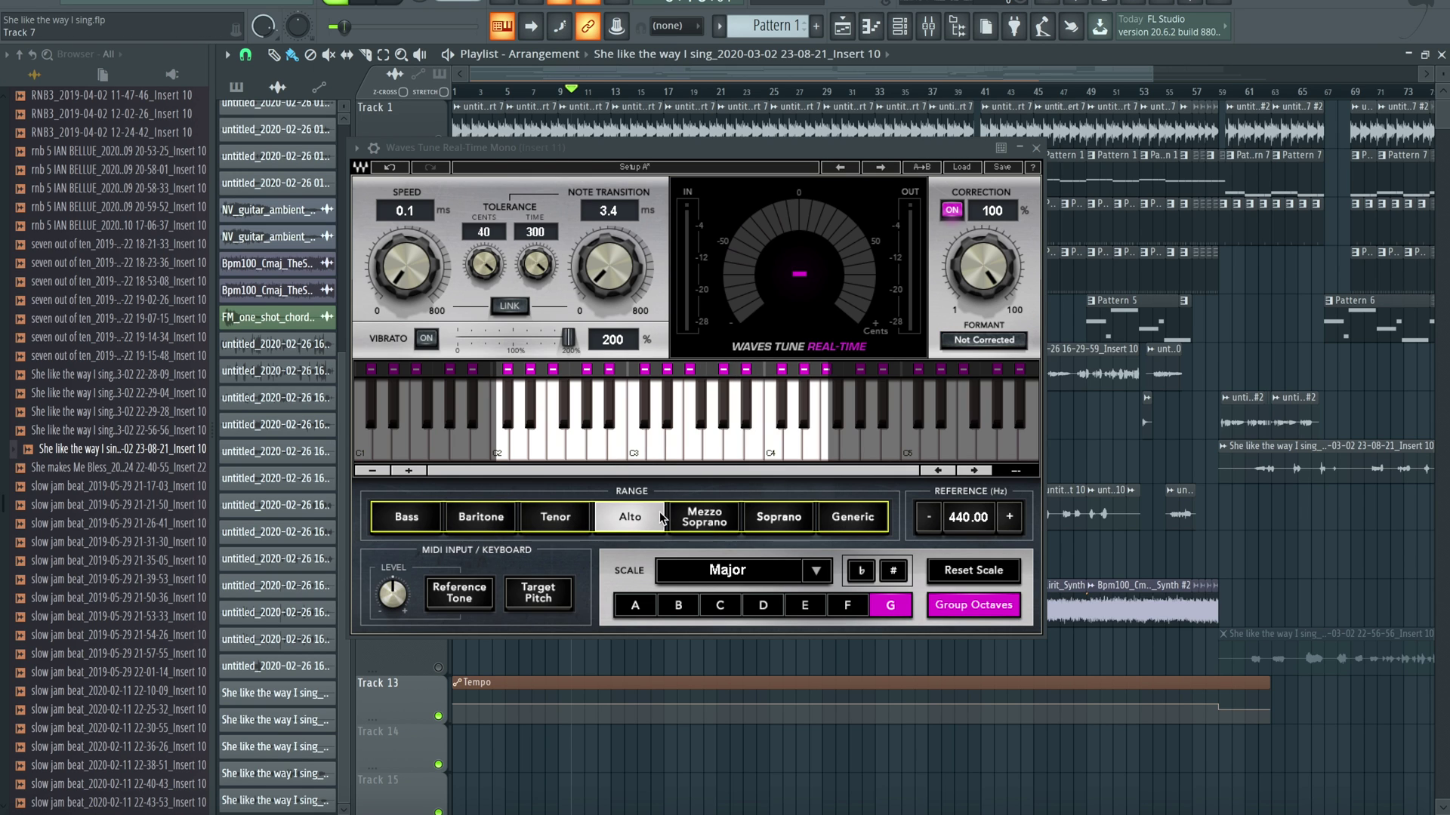
click(717, 525)
click(795, 527)
click(821, 532)
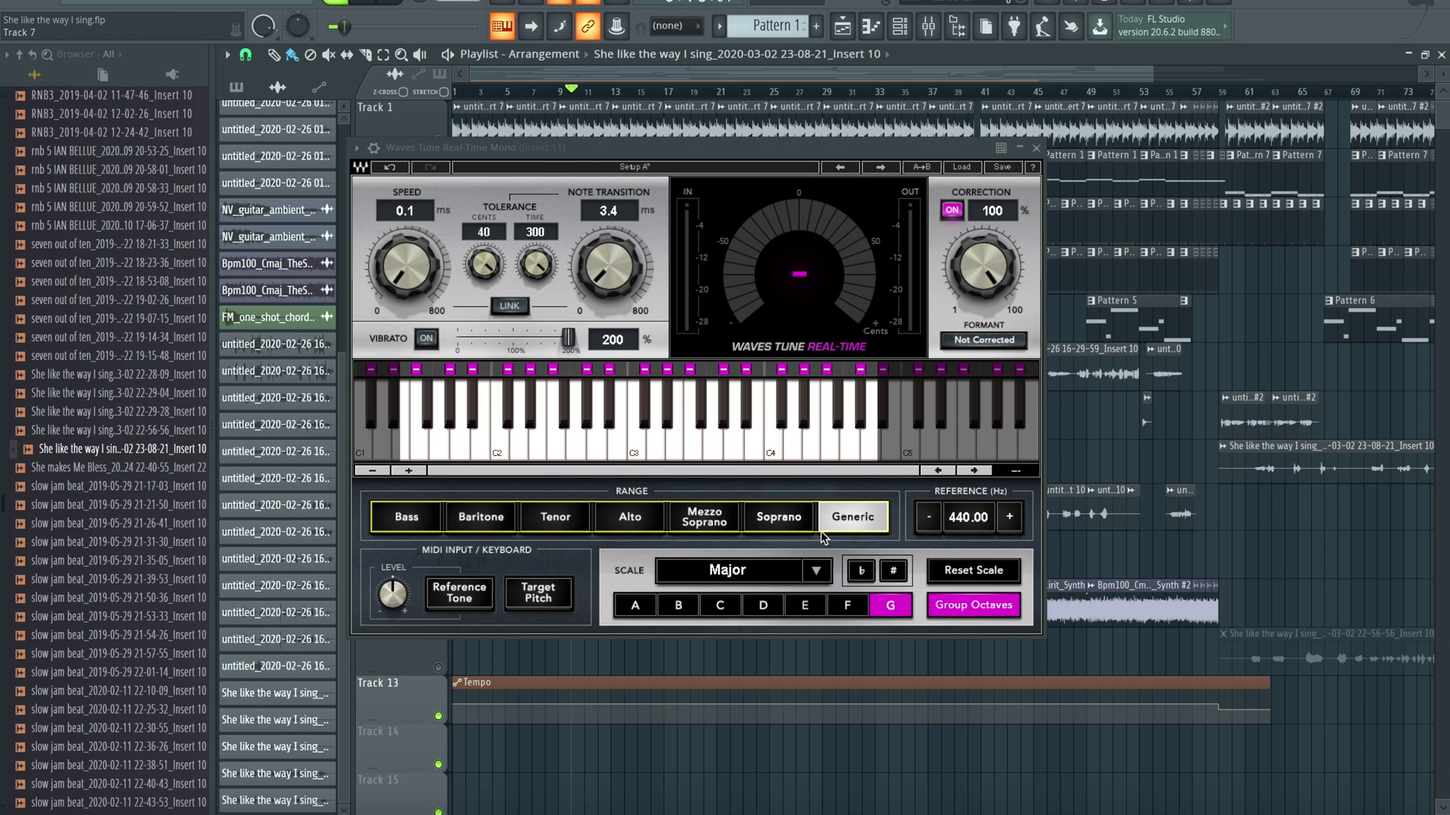
Step: Limit the keyboard correction range to roughly D2 through A3
drag(402, 420, 506, 451)
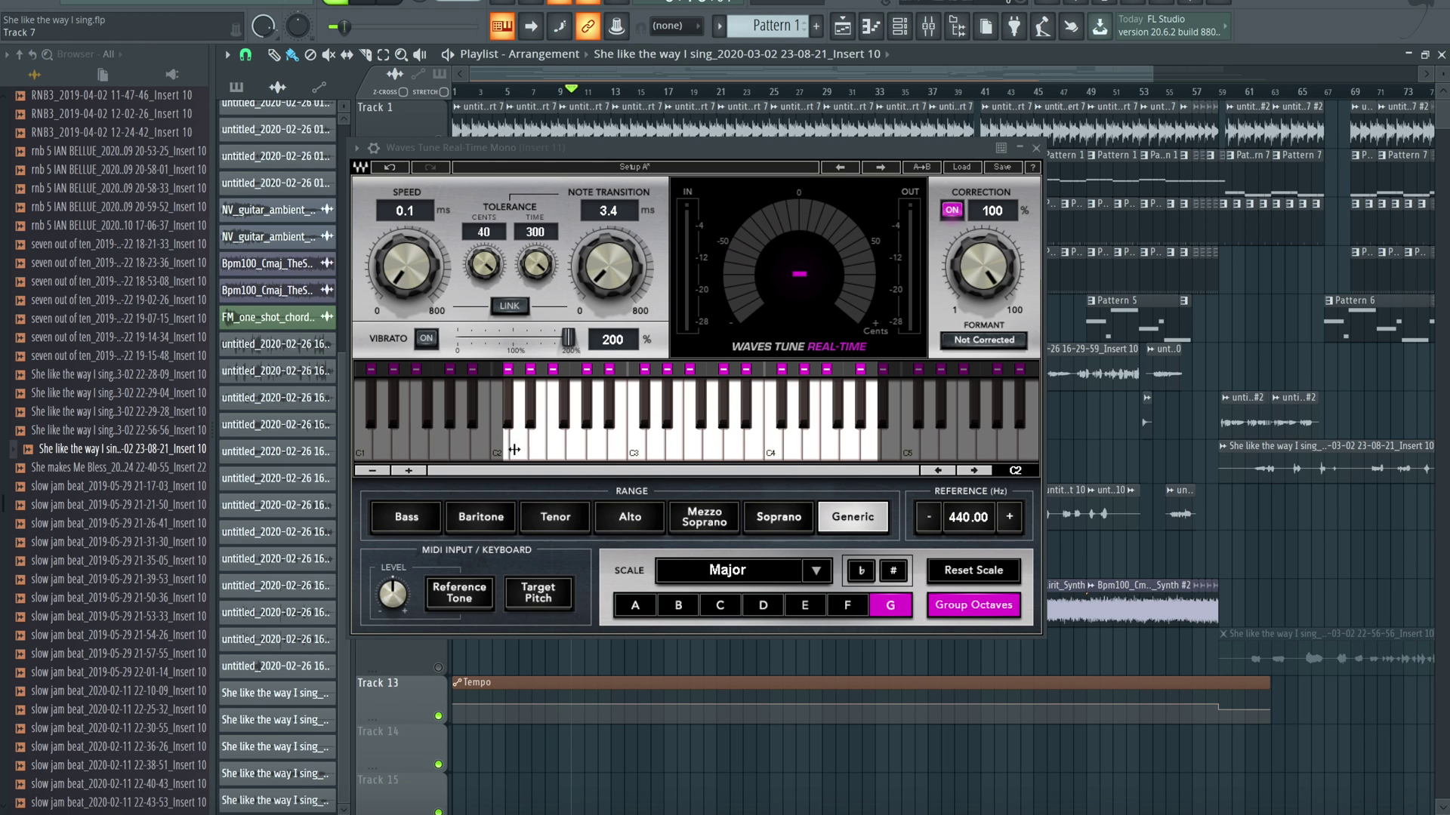
drag(880, 440, 720, 417)
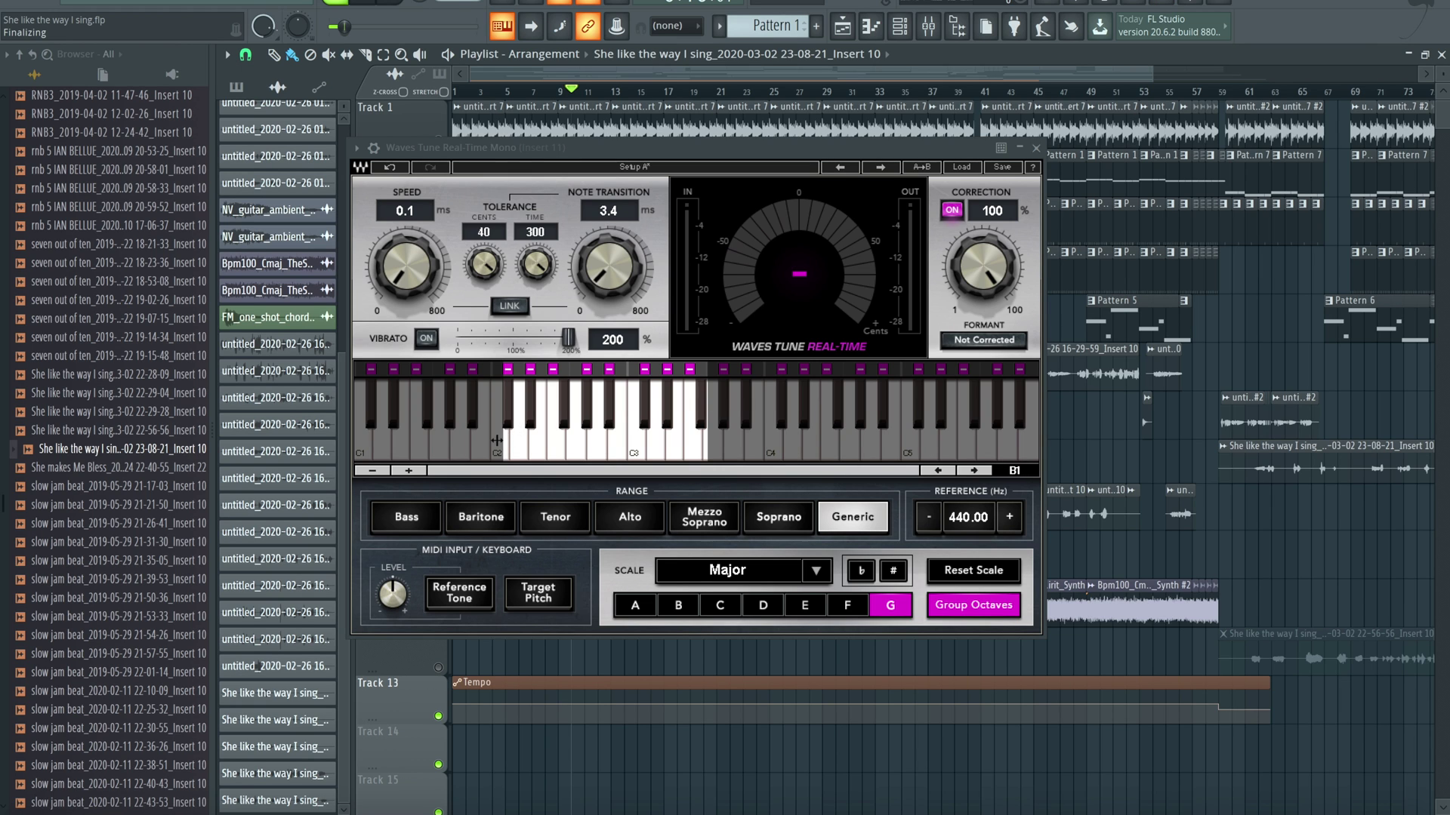
drag(514, 435, 577, 445)
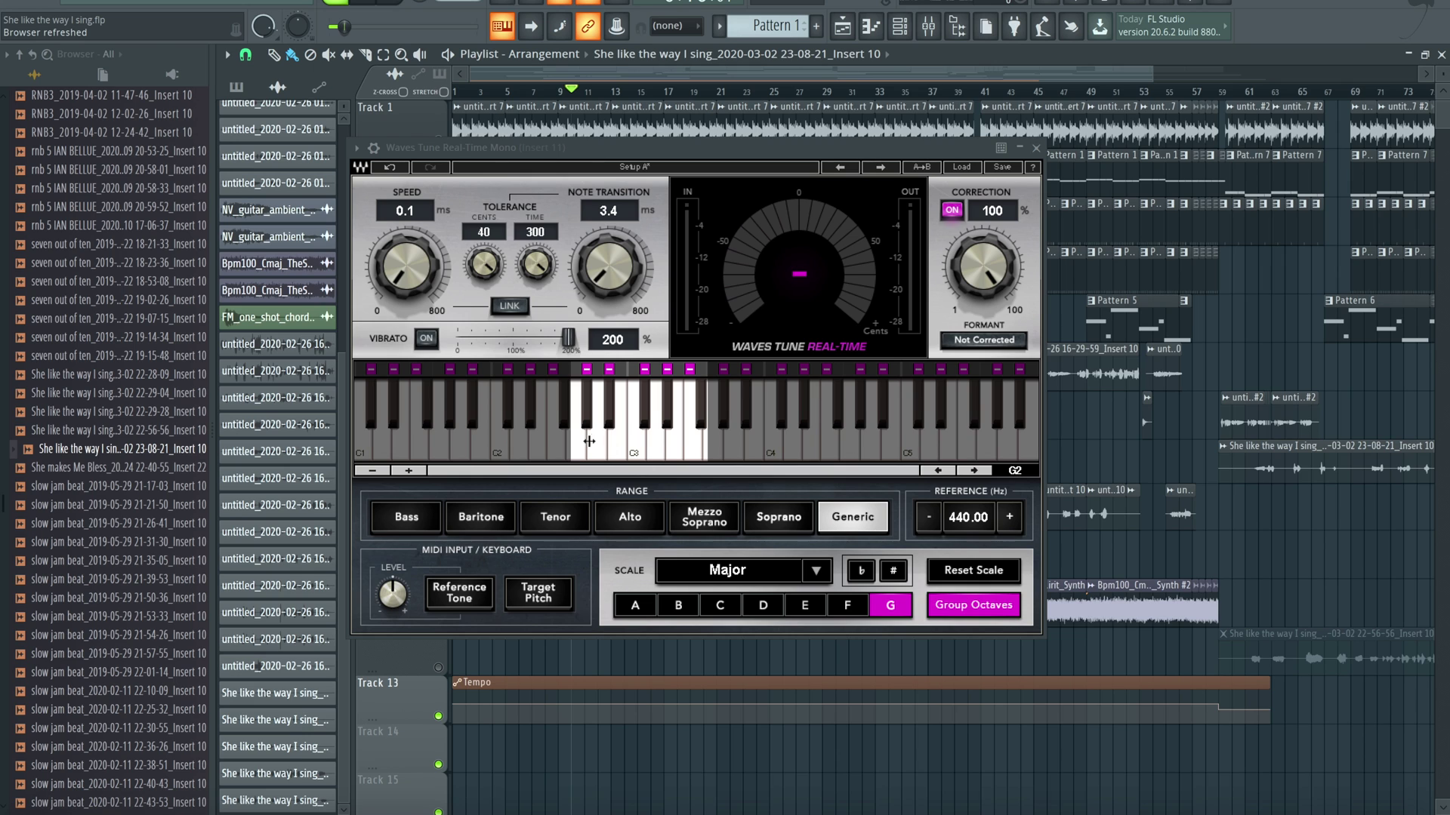
drag(707, 442, 734, 441)
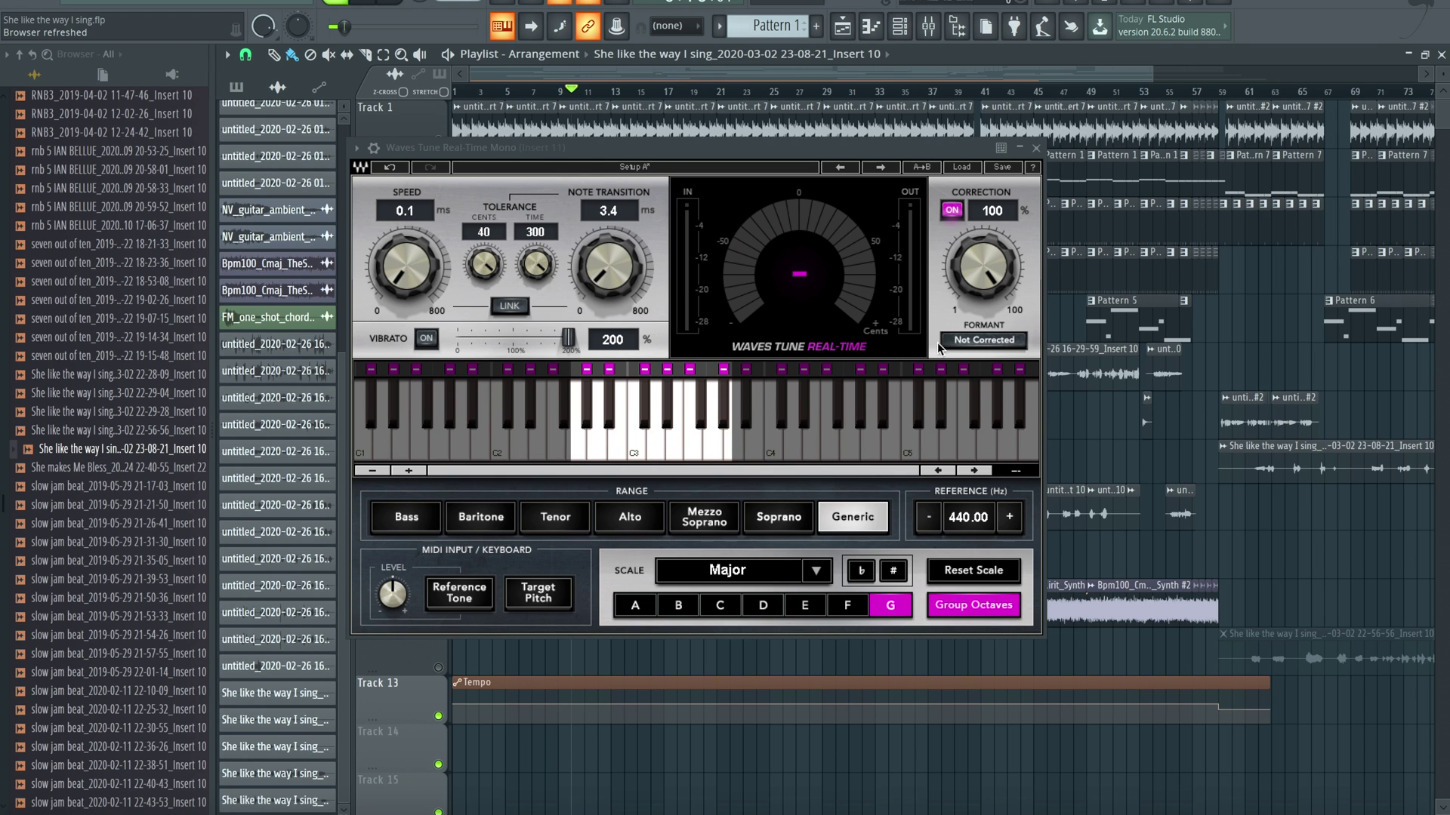
Step: Set Formant to Corrected and play the vocal twice to hear it
click(969, 340)
key(space)
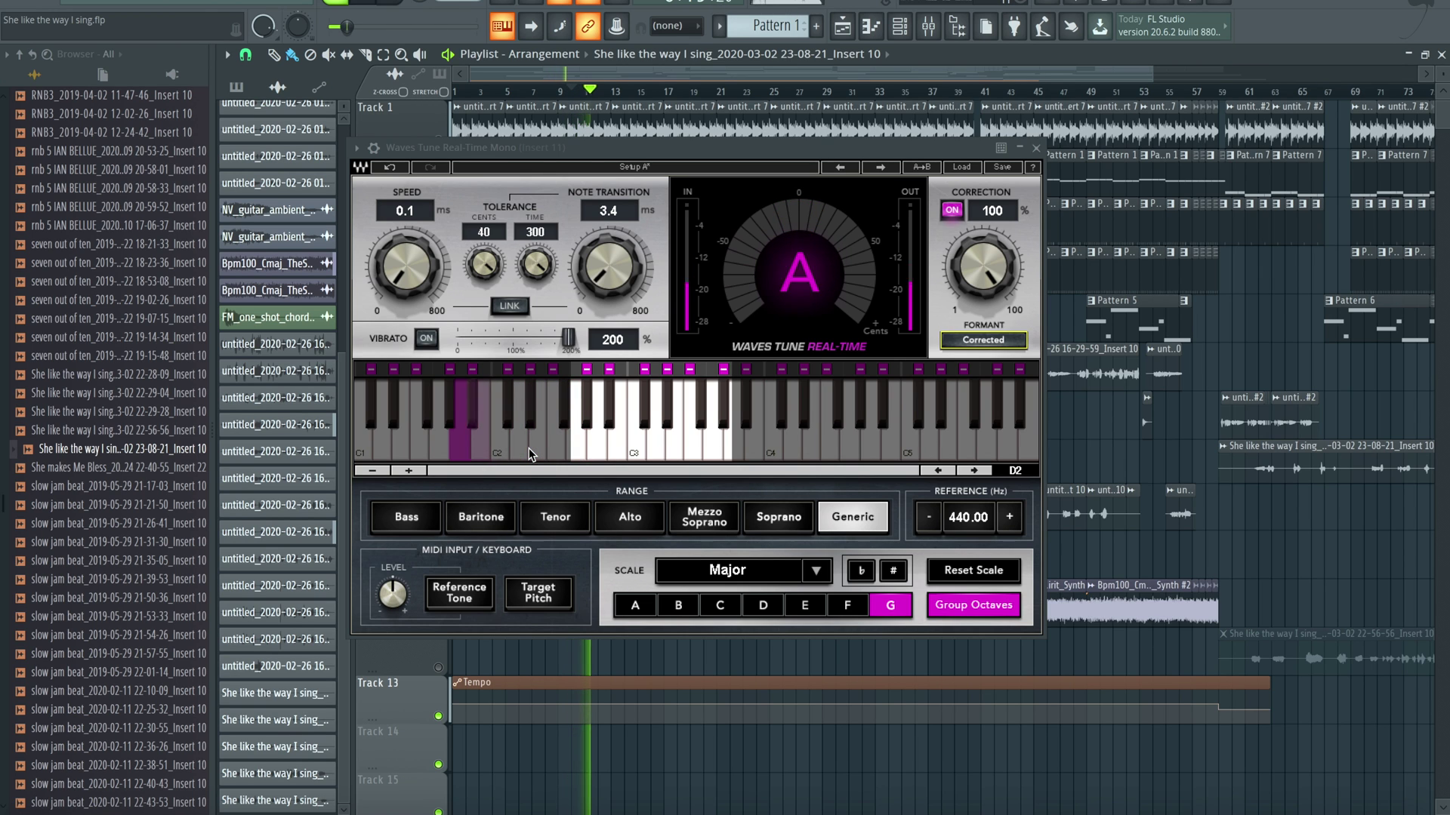
key(space)
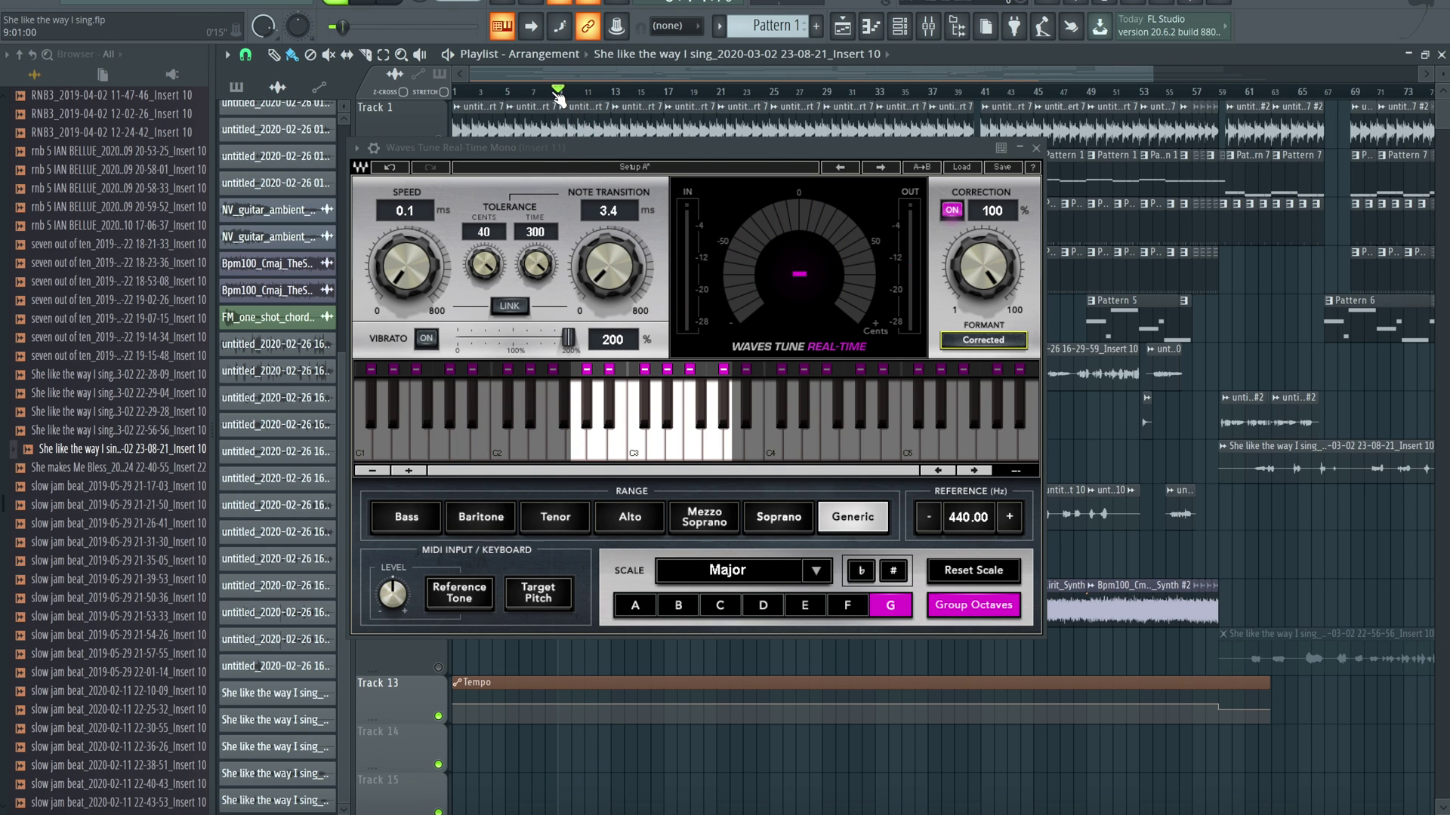
key(space)
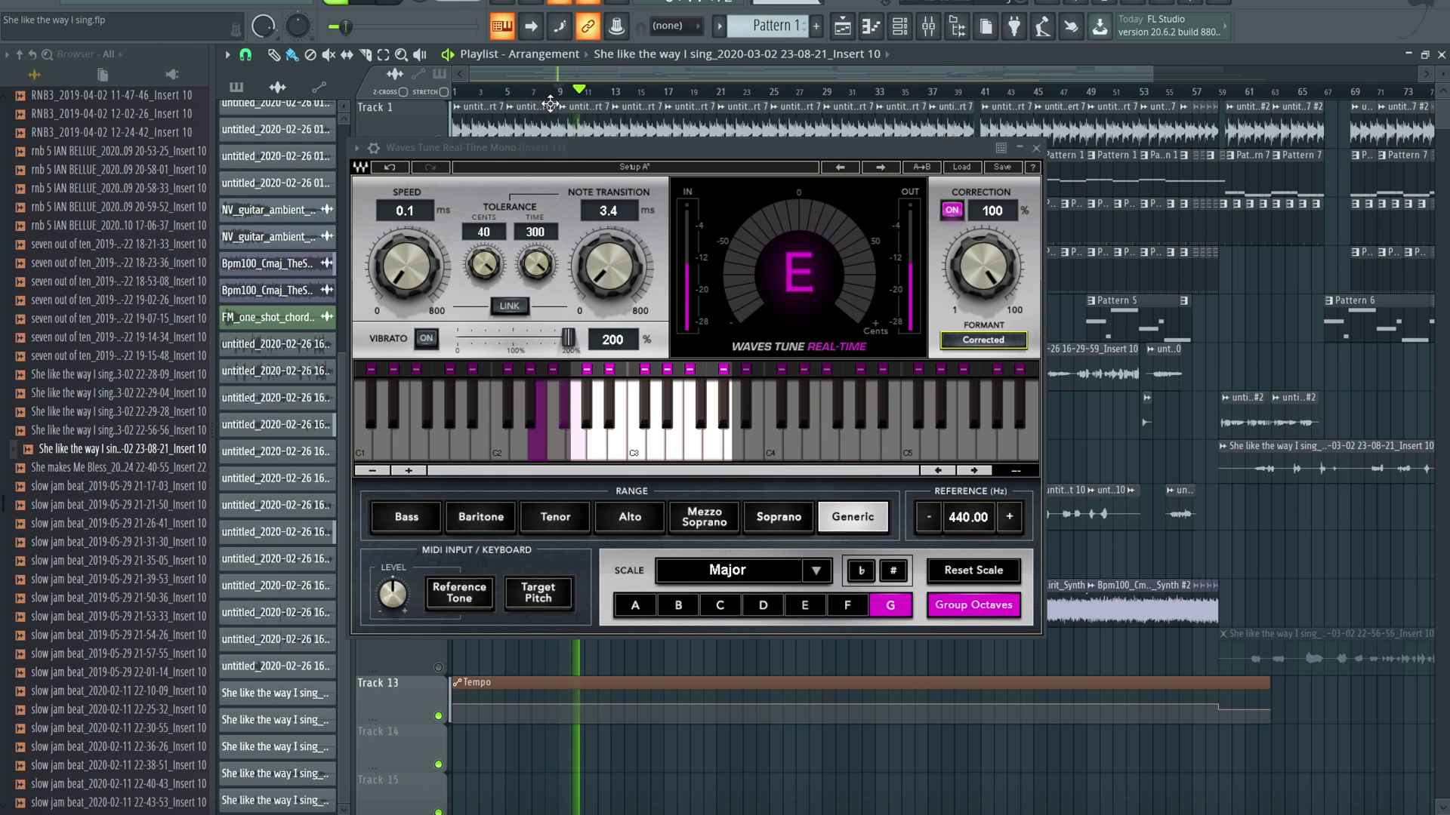
key(space)
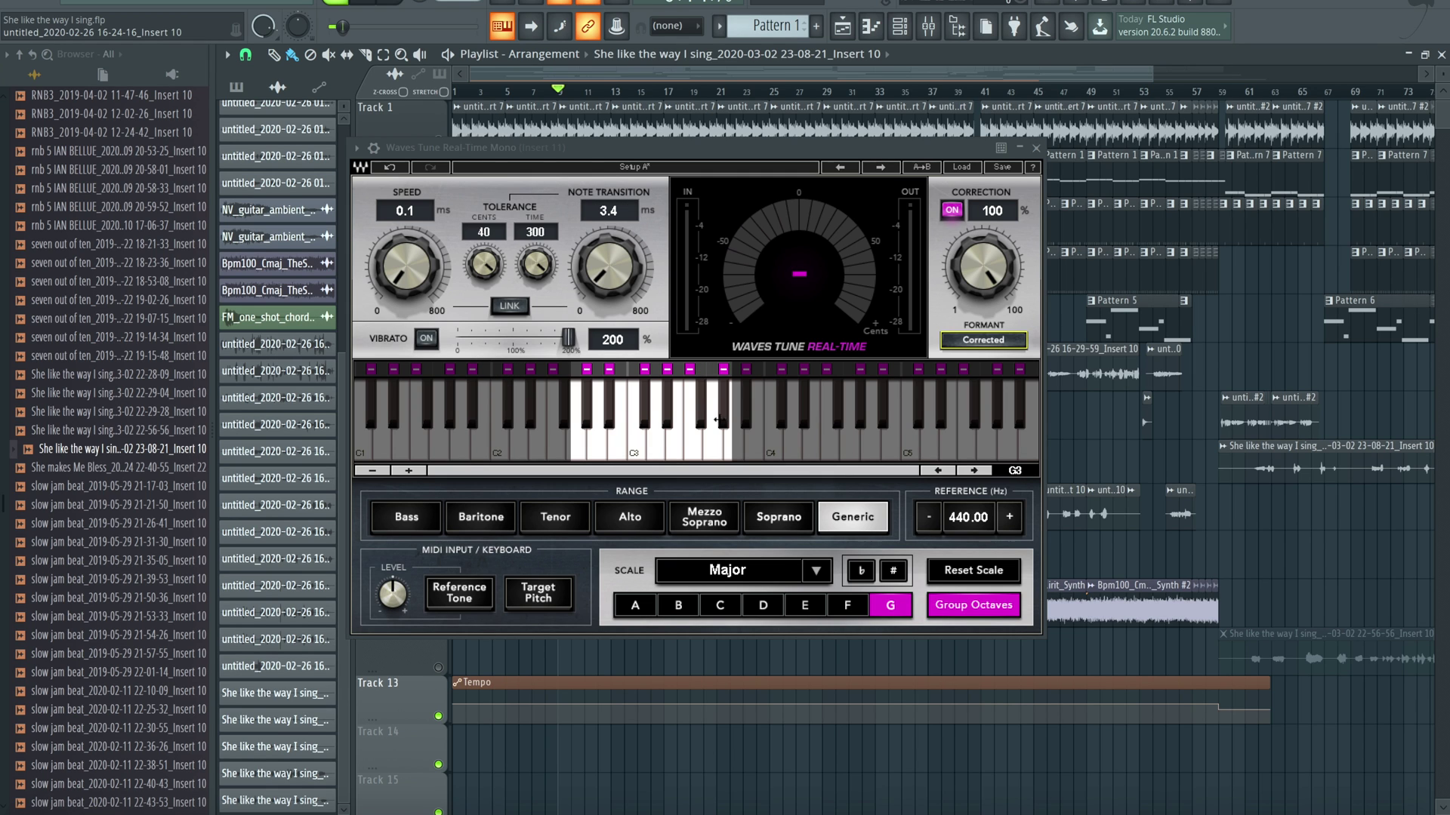
Step: Drag the detection range's low edge down past C2 and the high edge up to about Eb5
drag(571, 424, 531, 424)
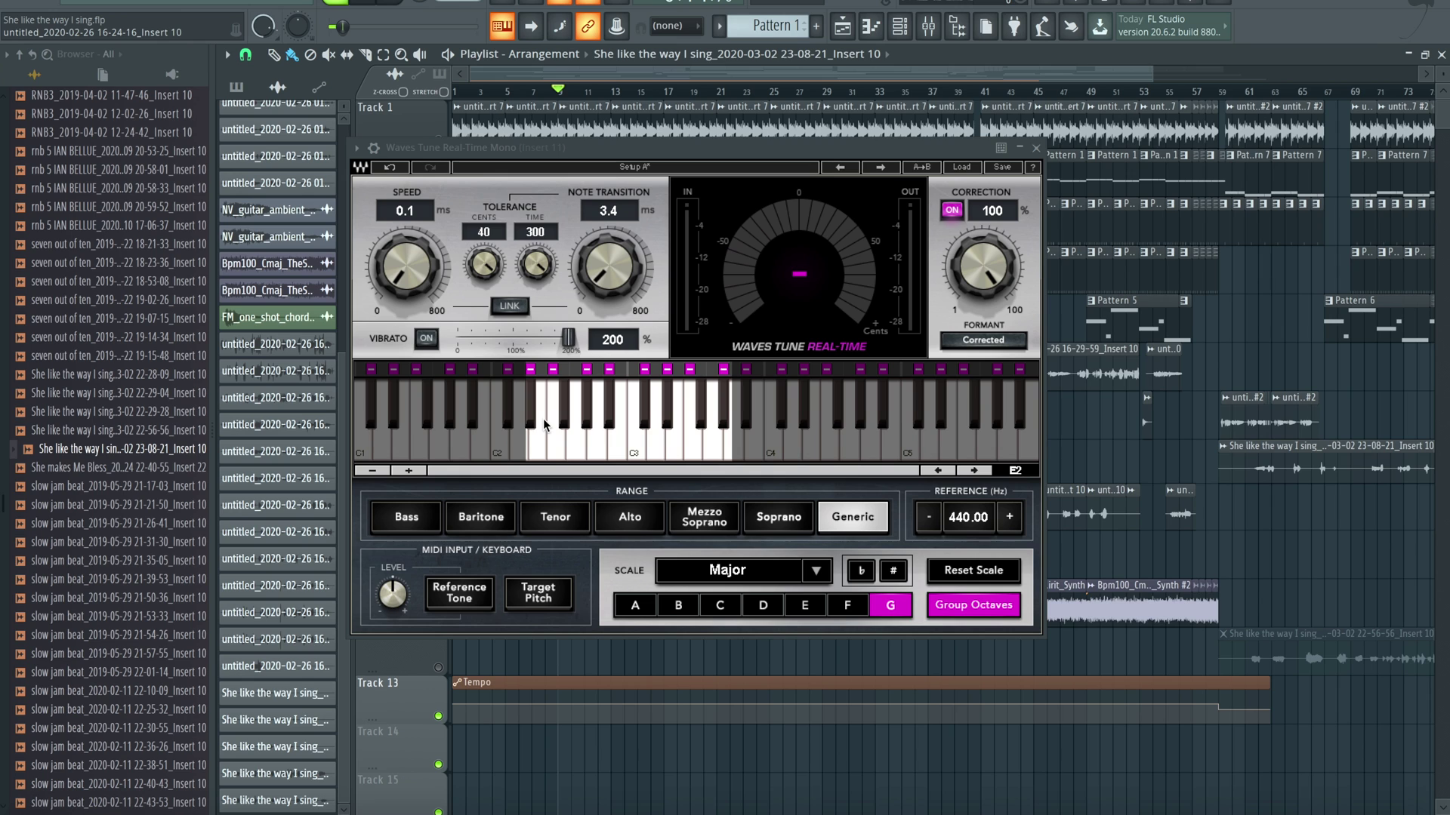
drag(519, 432, 504, 444)
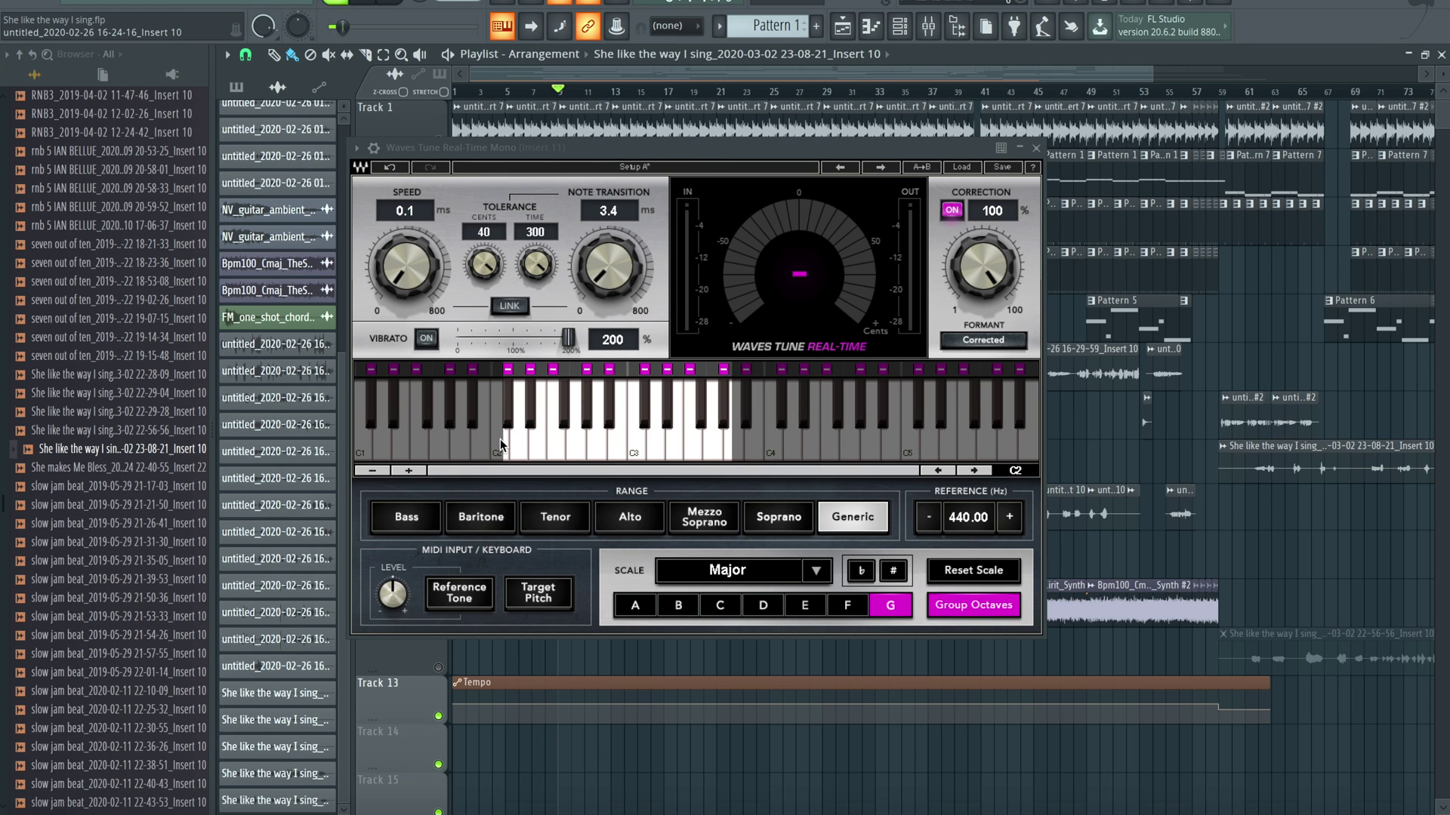
drag(727, 437, 960, 430)
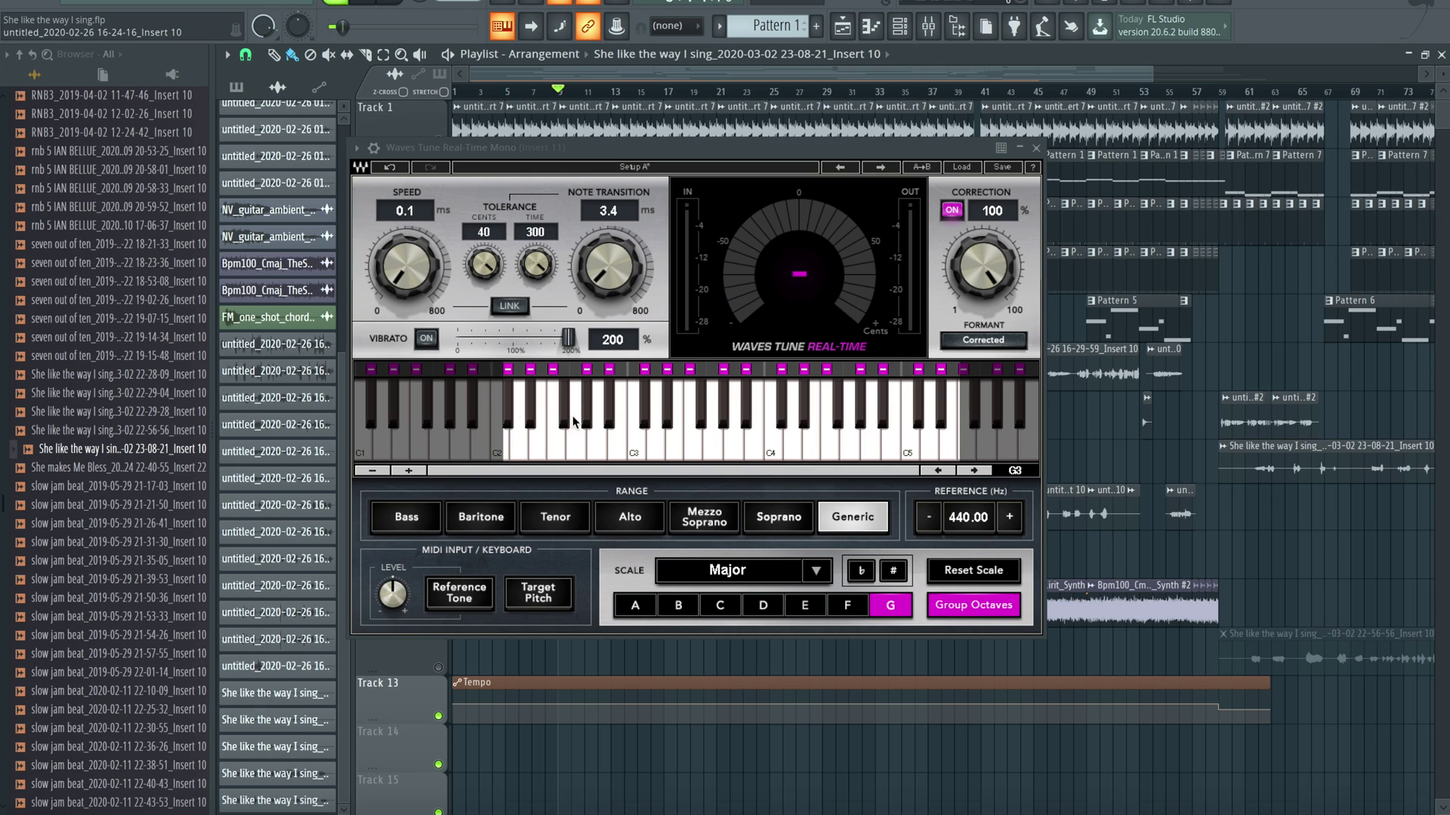
drag(504, 436, 428, 442)
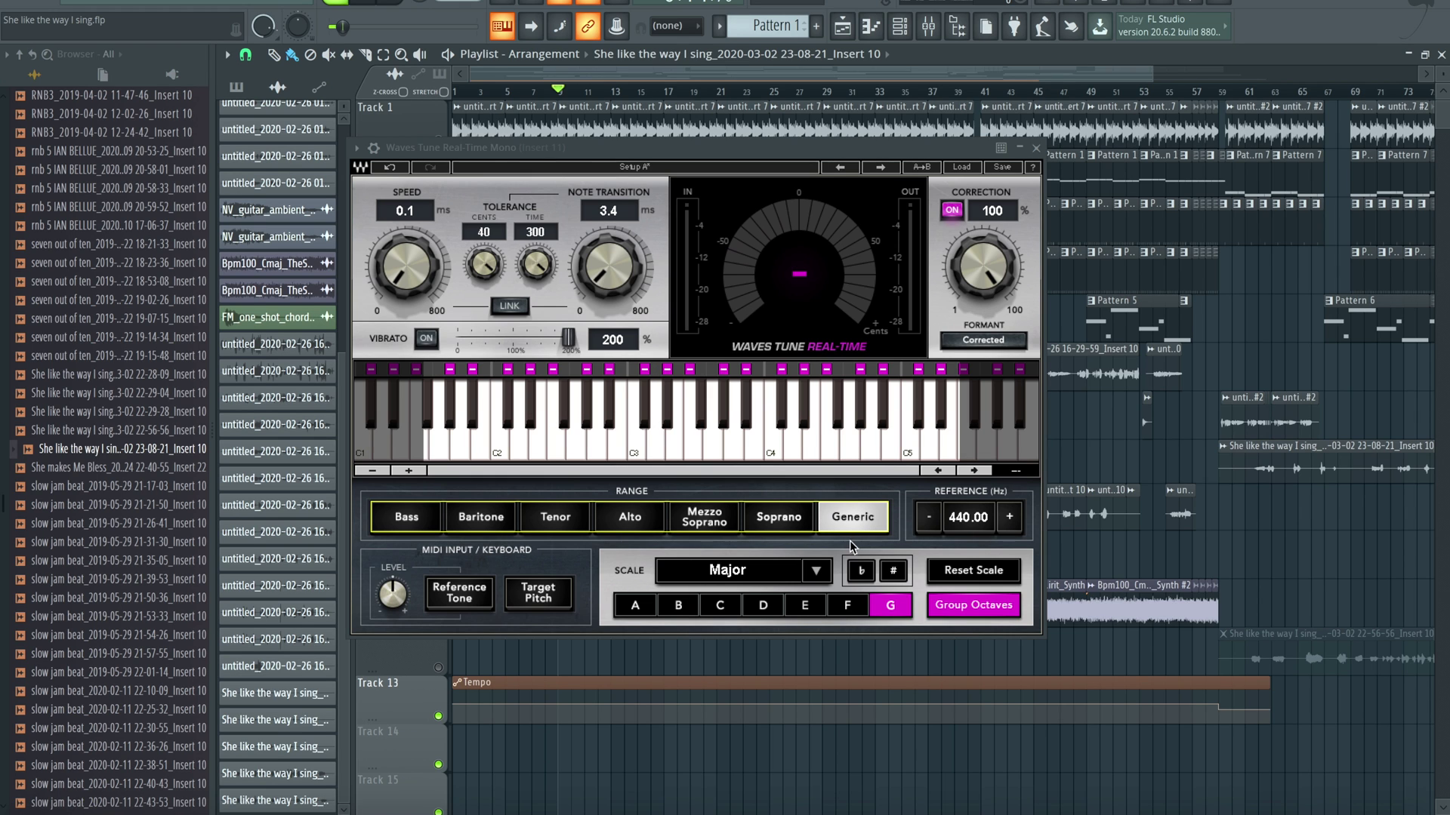
Step: Try Chromatic as the correction scale type
click(816, 572)
click(841, 617)
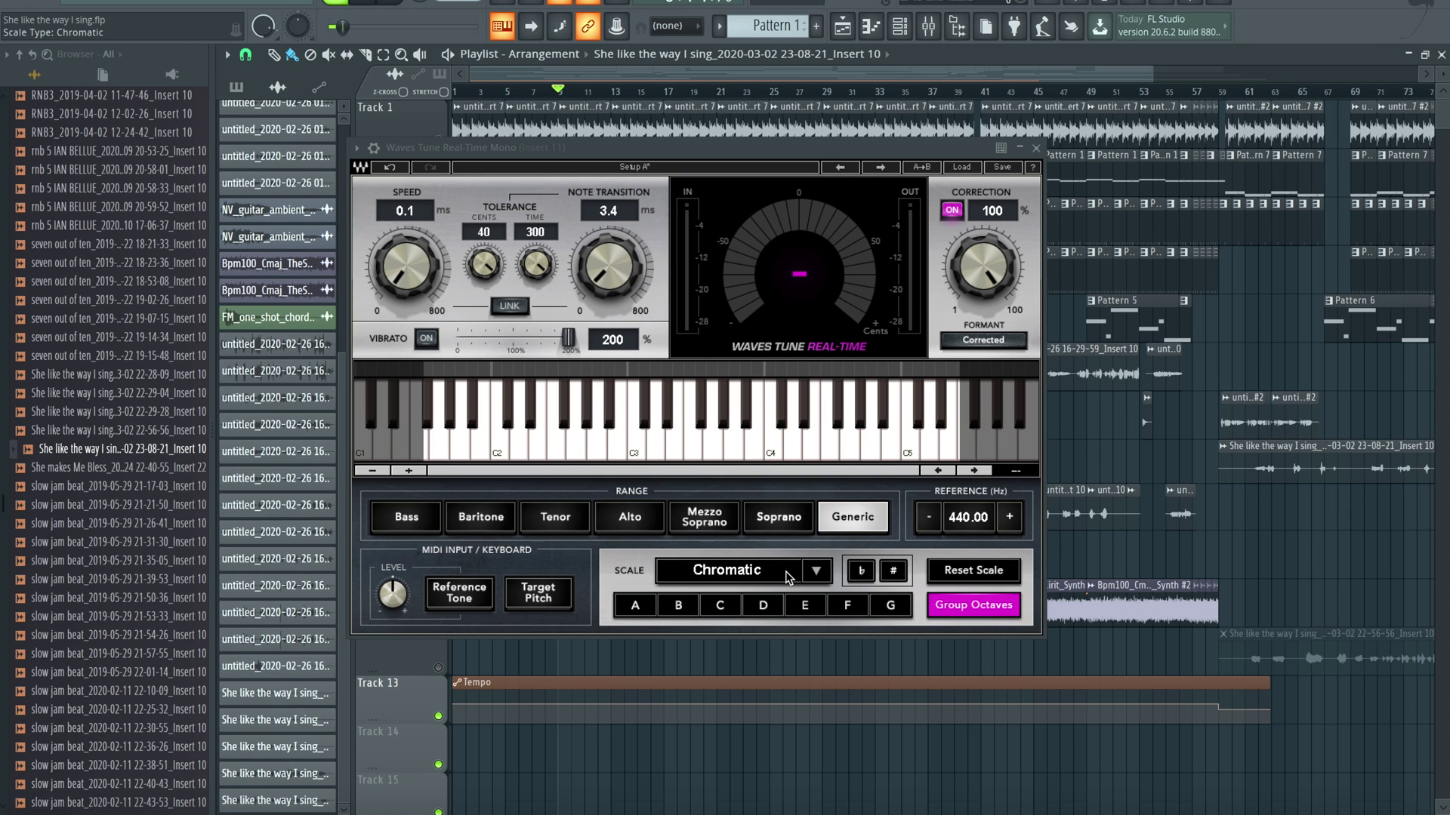
scroll(789, 573, down, 1)
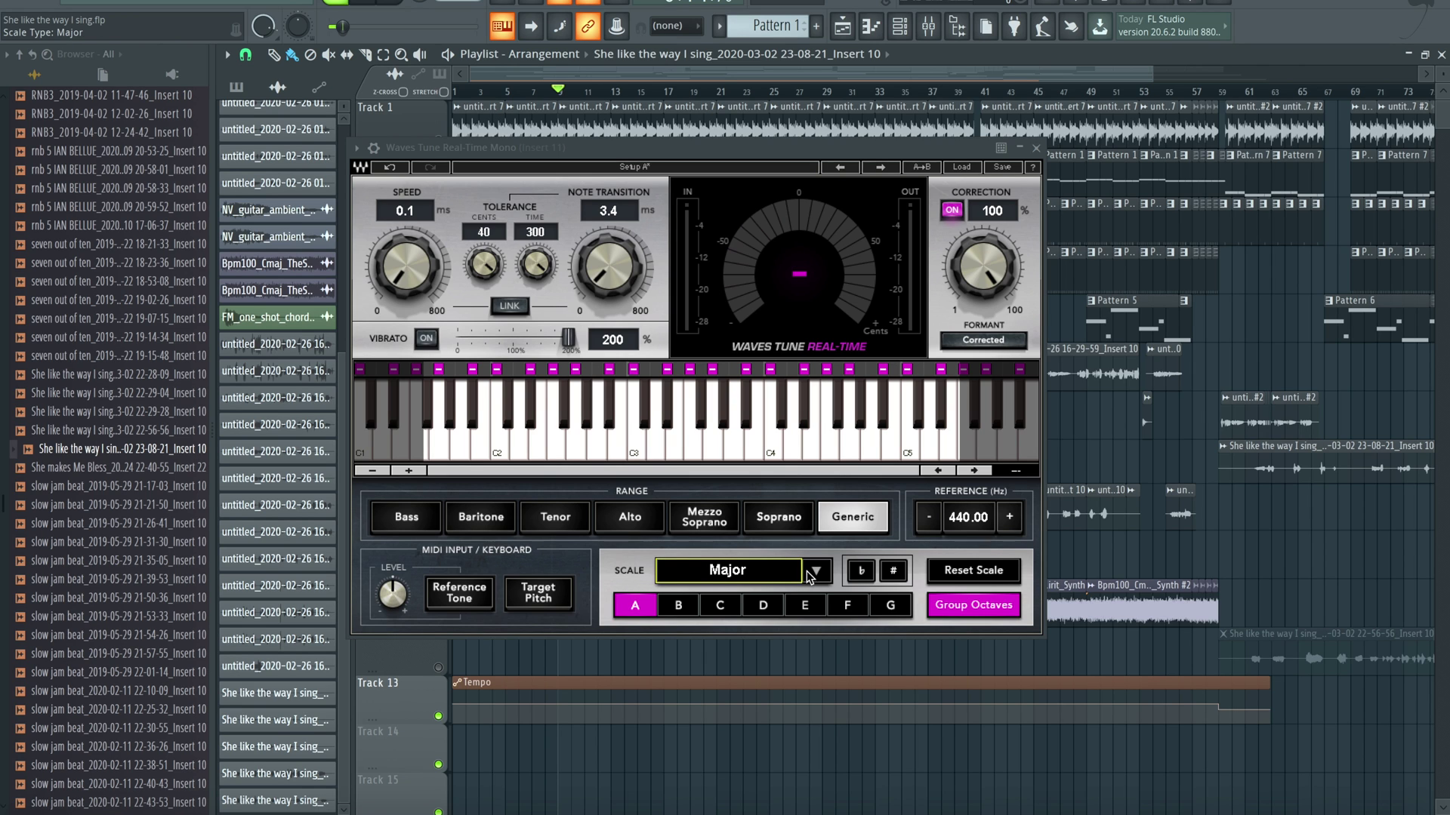
Step: Change the scale root from G to E, play the vocal, and spell notes with flats
click(898, 610)
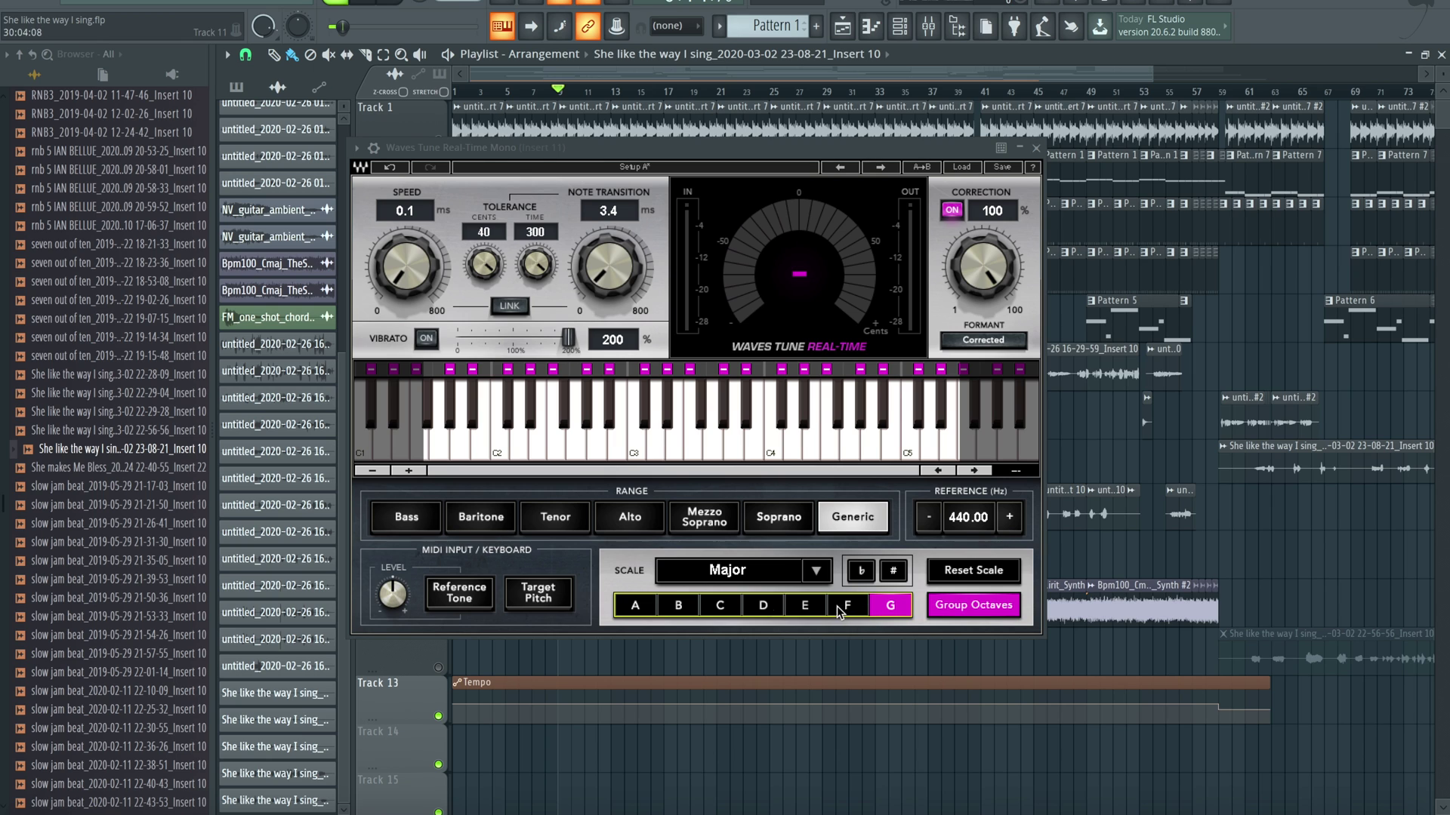
click(758, 608)
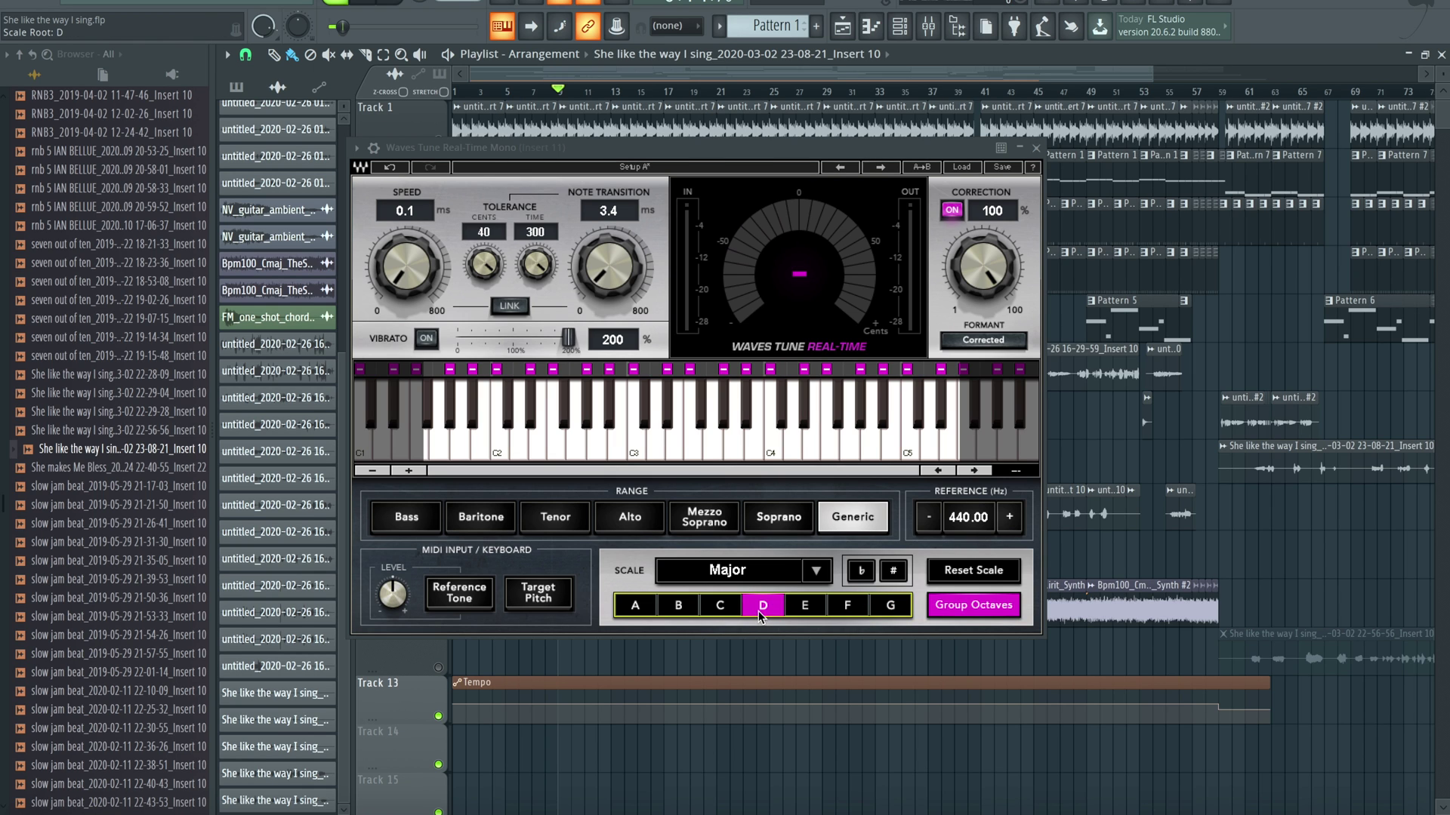
click(808, 607)
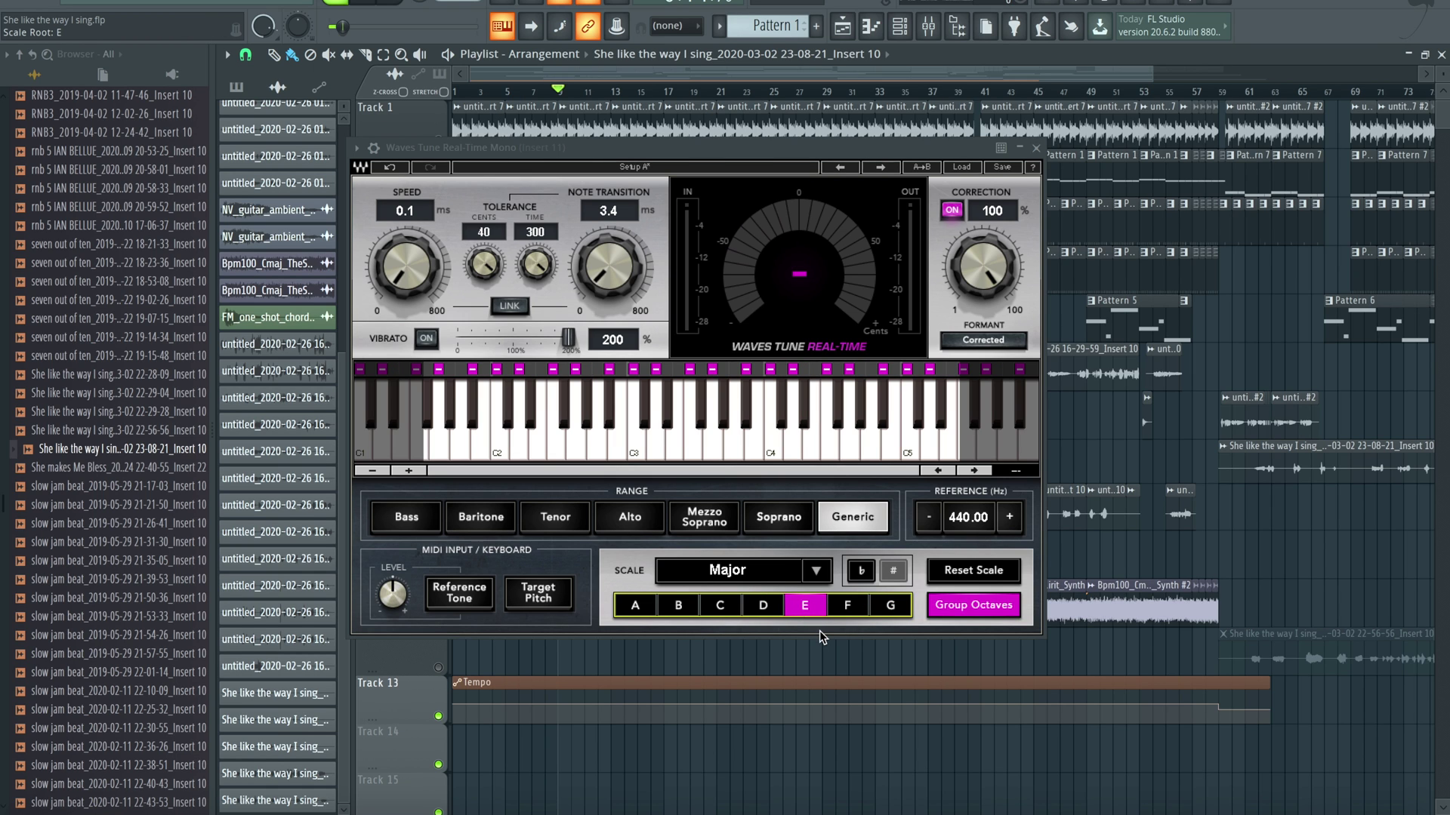
key(space)
click(860, 571)
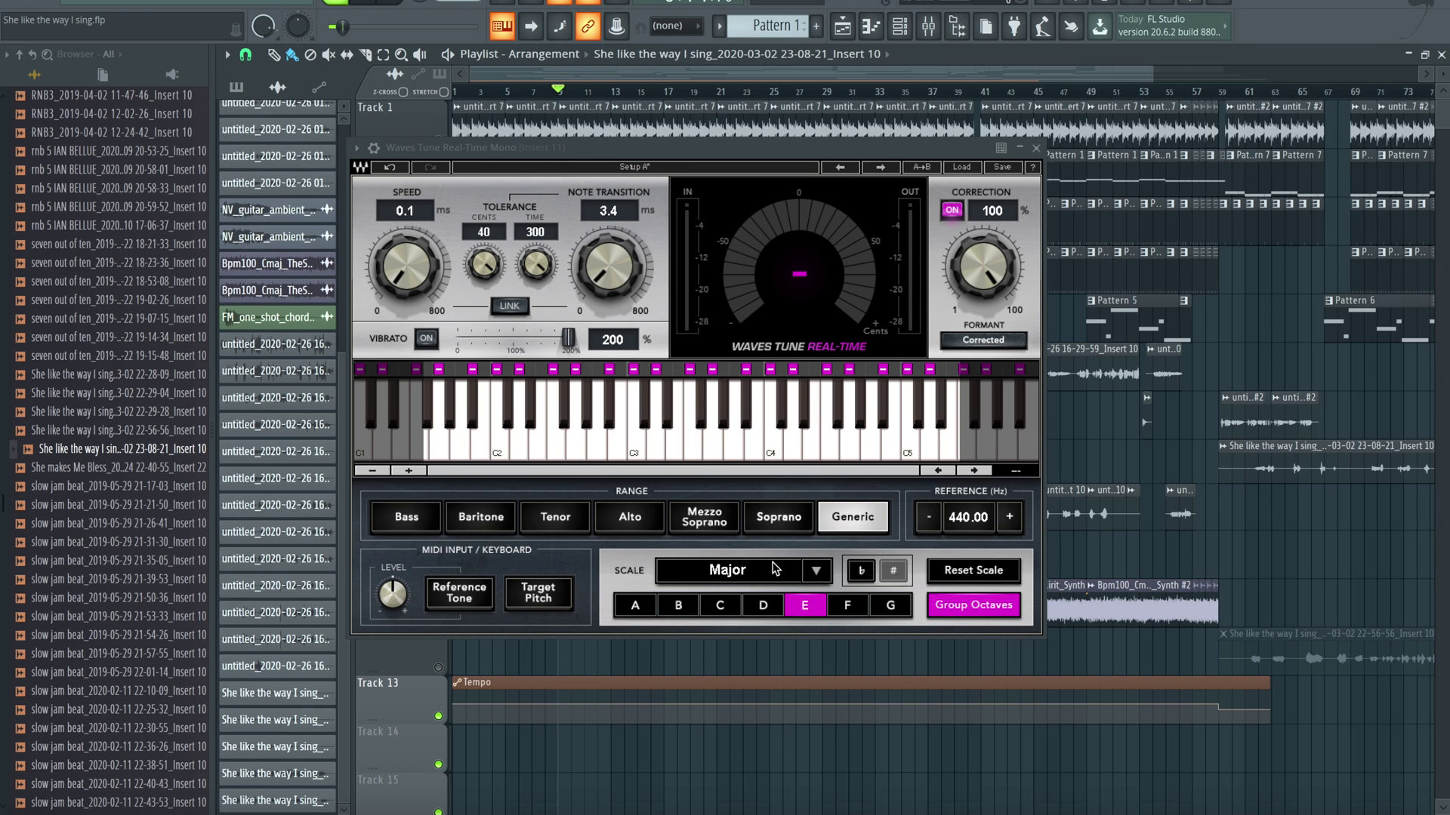
Step: Set the root to G, try Natural Minor, return to Major, and disable one note in every octave
click(891, 605)
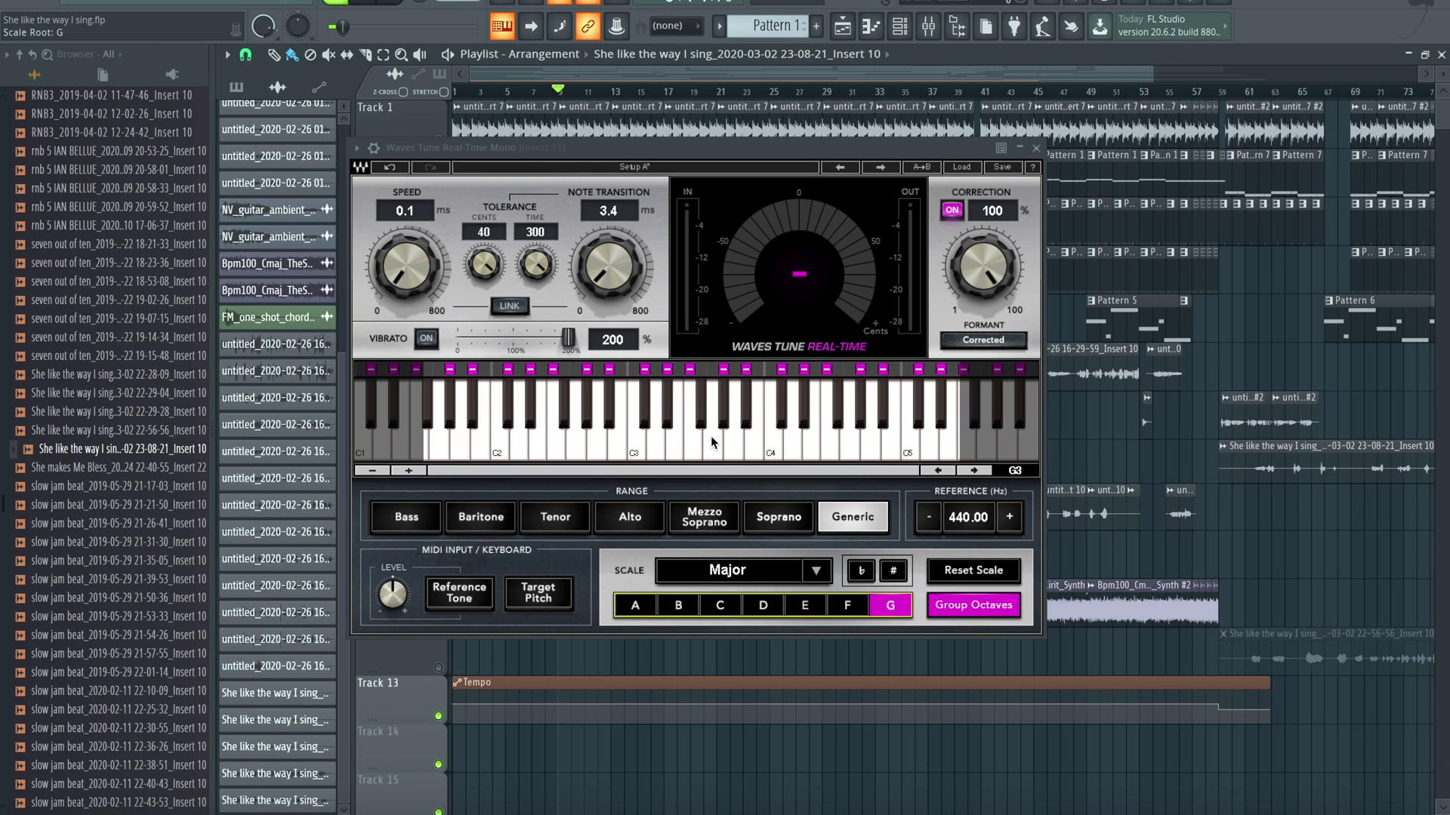
click(755, 576)
click(814, 572)
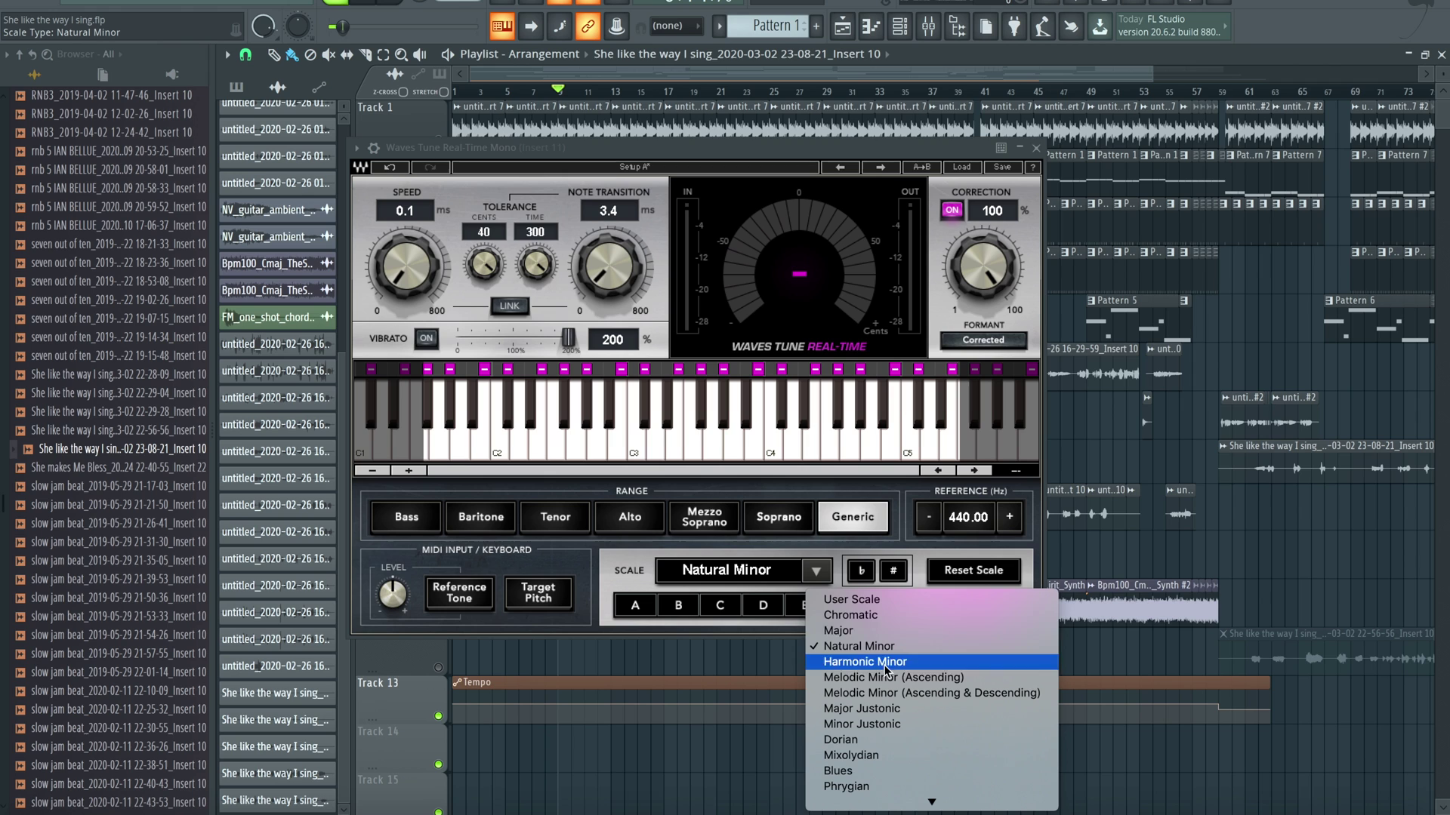
click(838, 631)
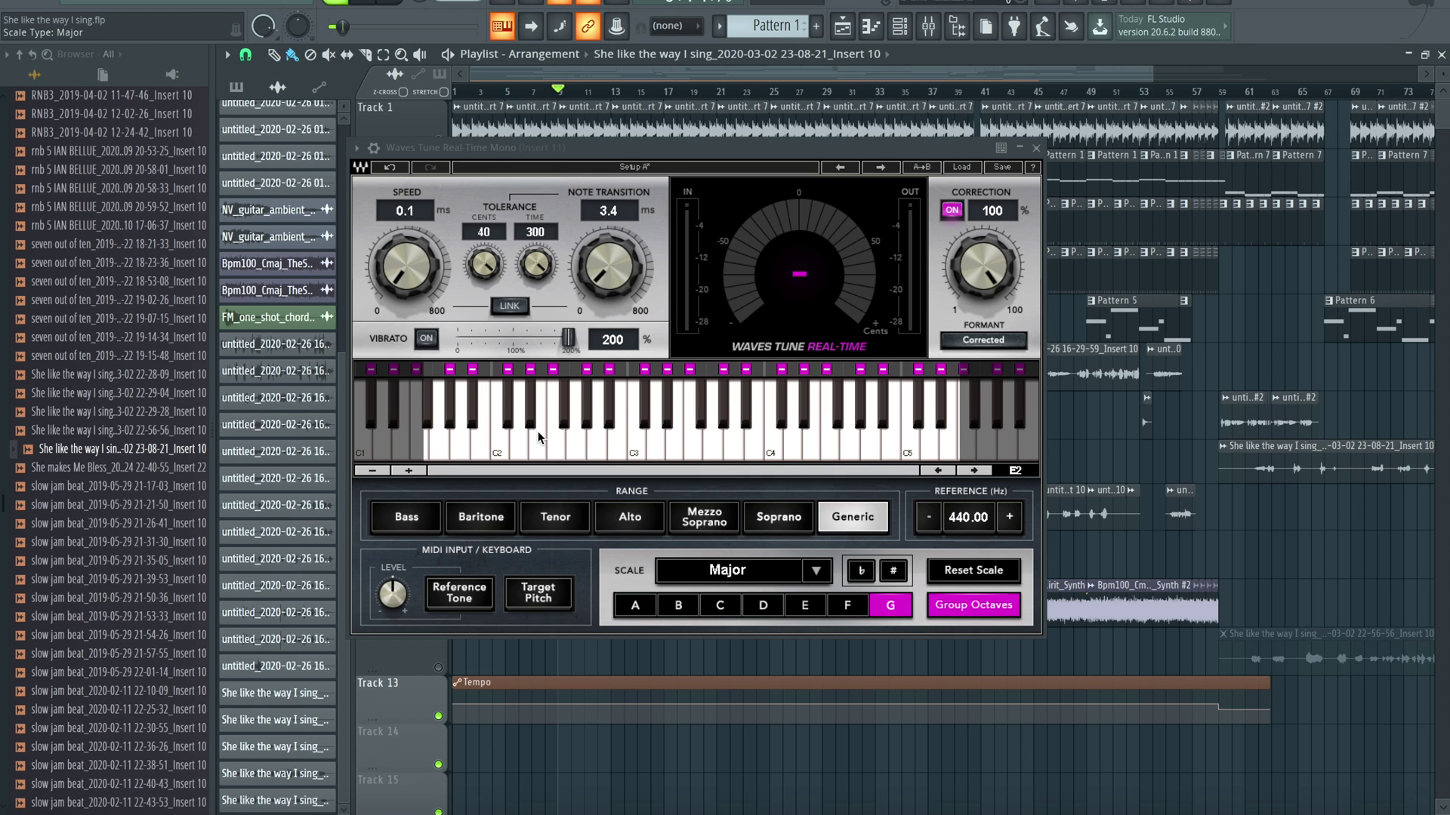
click(555, 370)
Step: Turn off Group Octaves and enable three note buttons, each in a single octave
click(950, 606)
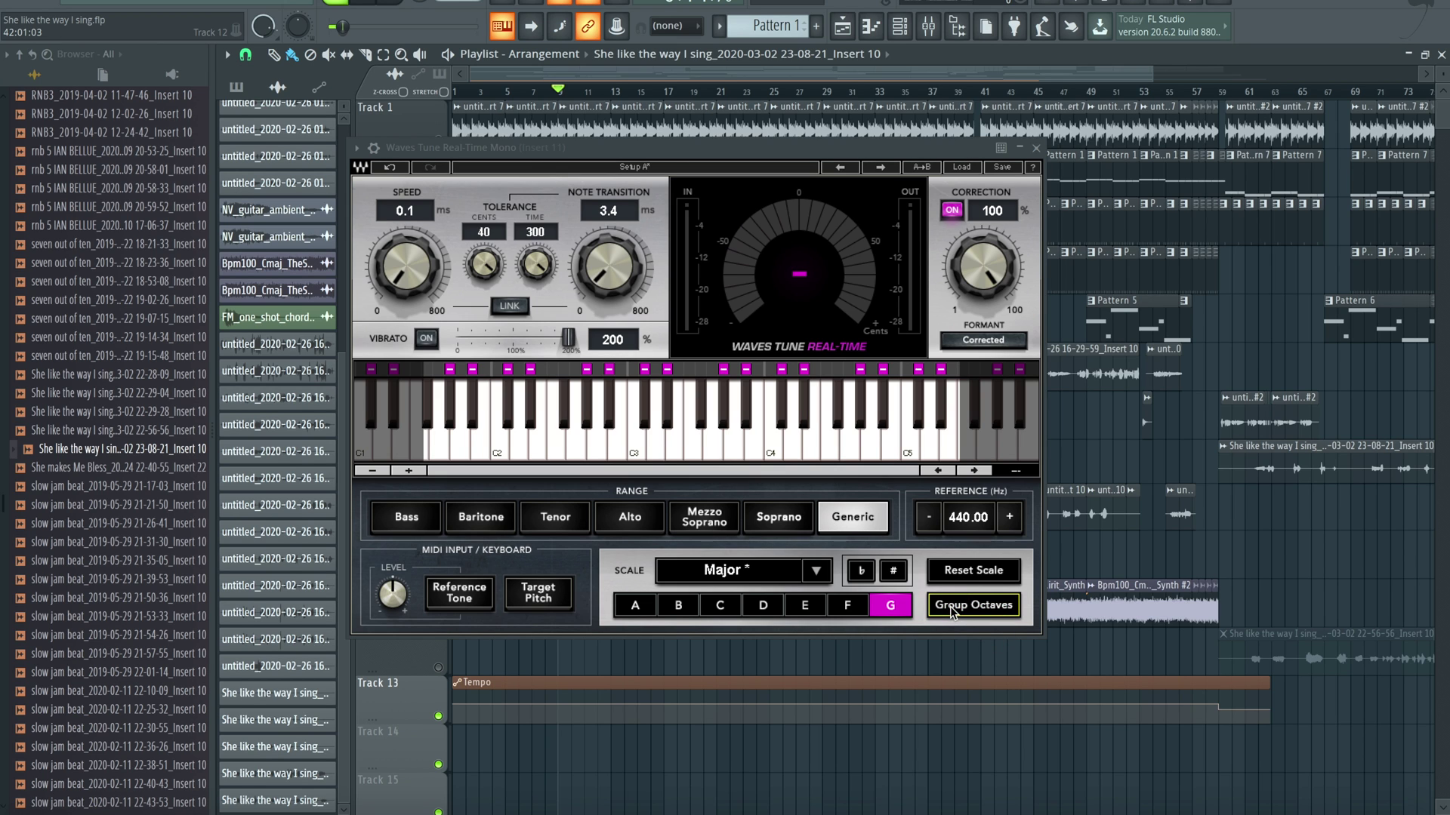
click(690, 372)
click(826, 369)
click(554, 369)
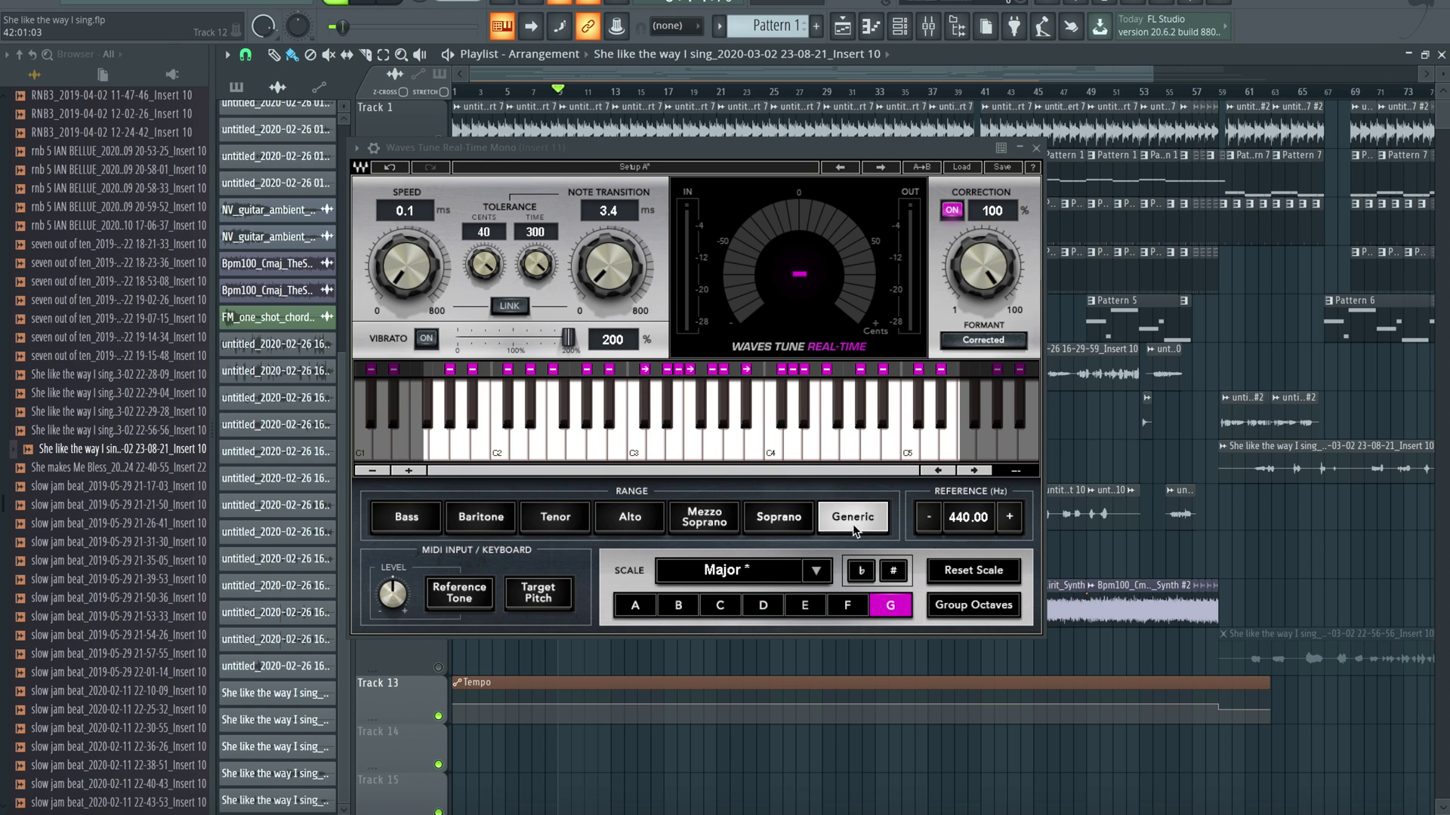
Step: Reset Scale, clearing the per-note edits back to plain G Major
click(973, 570)
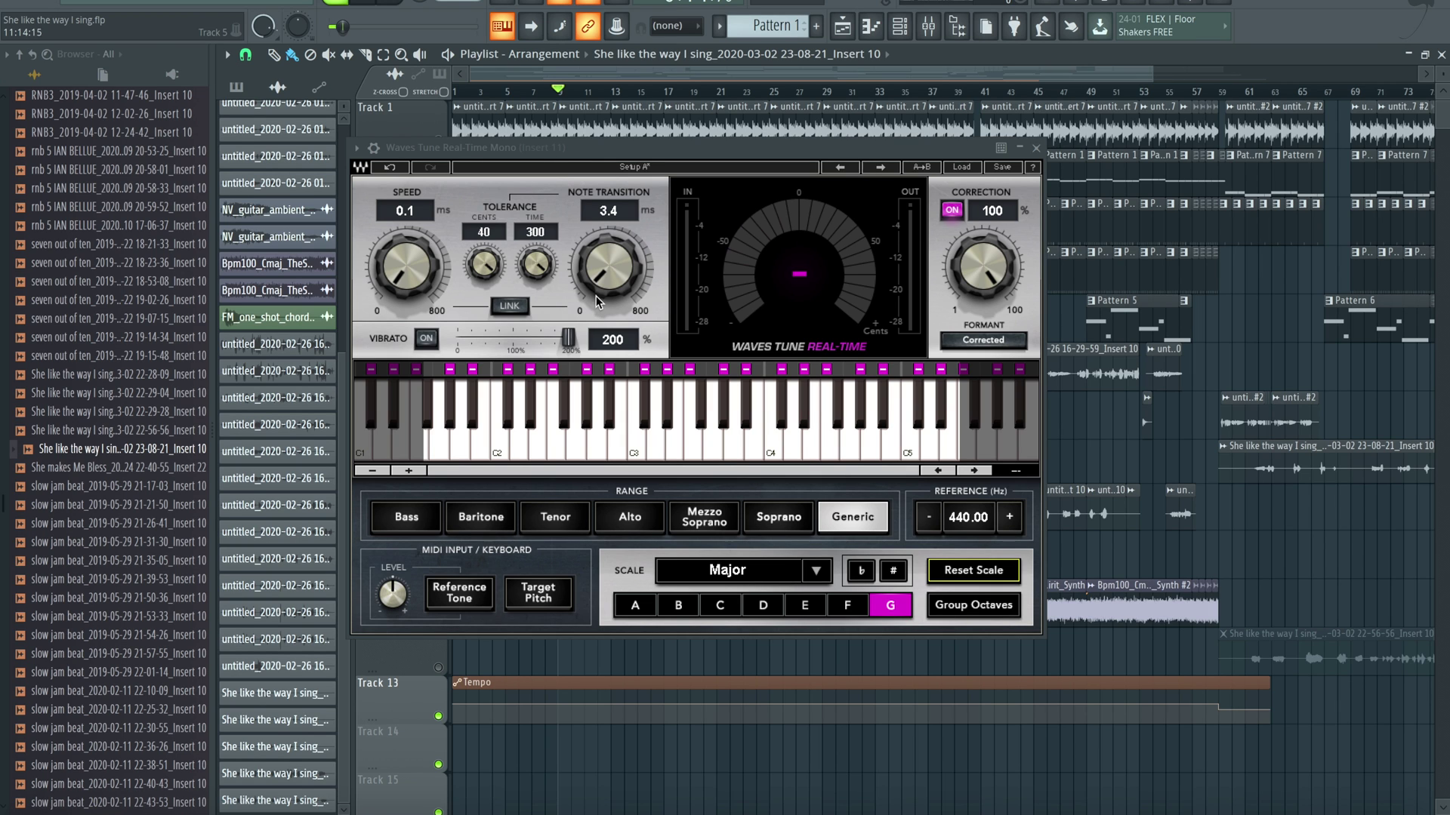
Step: Turn the Note Transition knob fully down, from 3.4 ms to 0.1 ms
drag(596, 296, 596, 340)
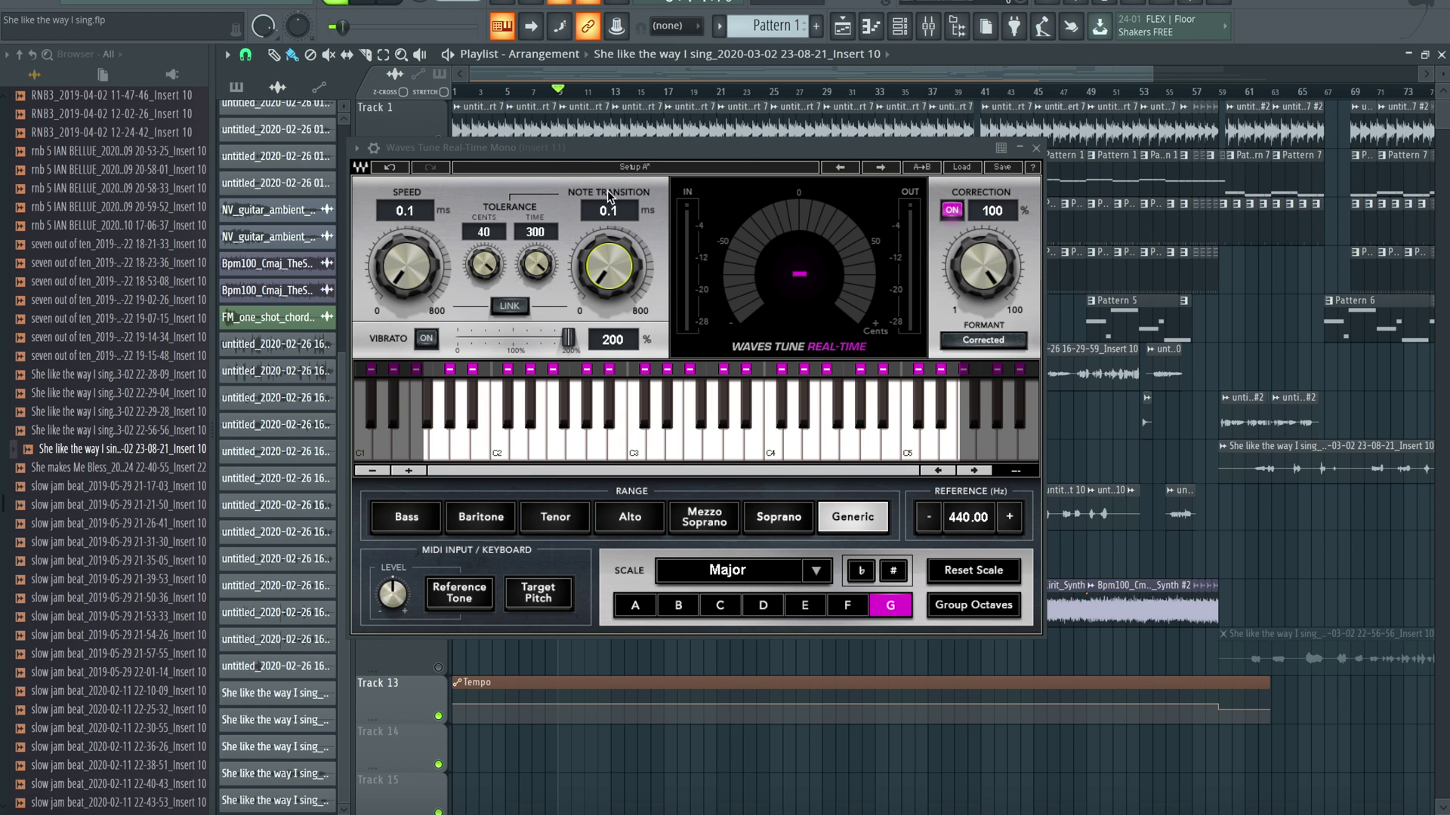